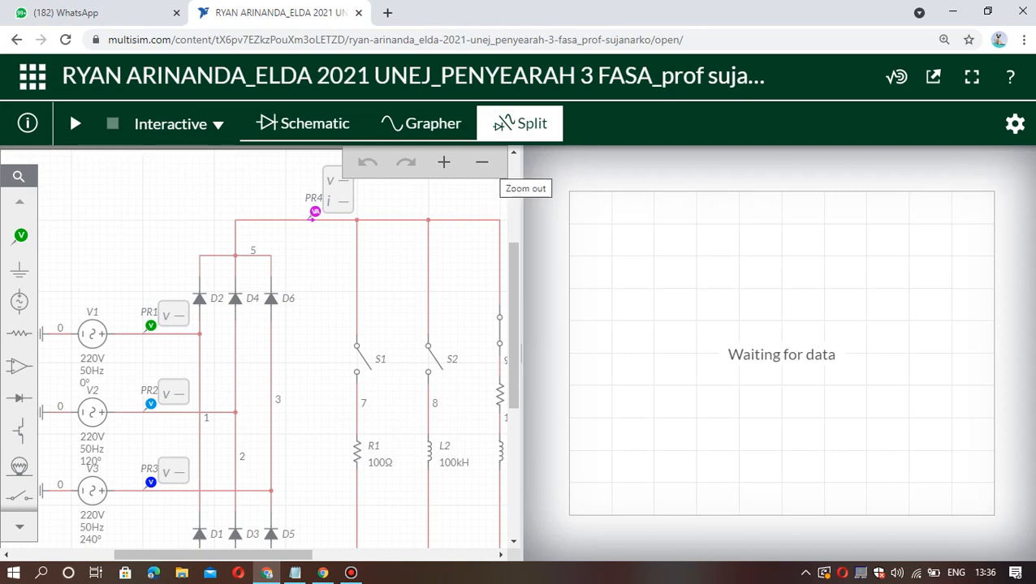
- Display the whole three-phase rectifier circuit in schematic view and run its interactive simulation
click(302, 123)
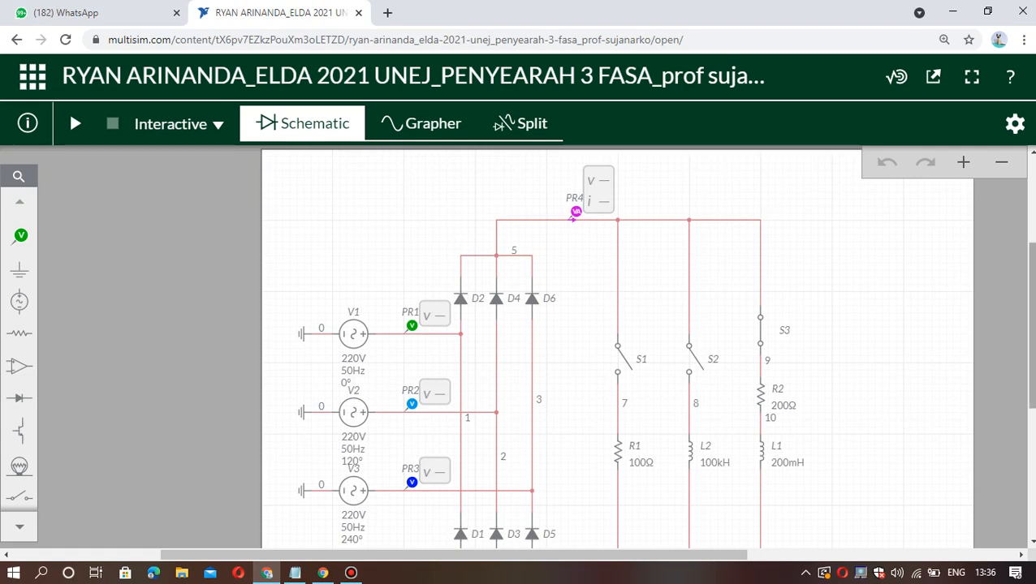
scroll(616, 345, down, 1)
scroll(617, 345, up, 1)
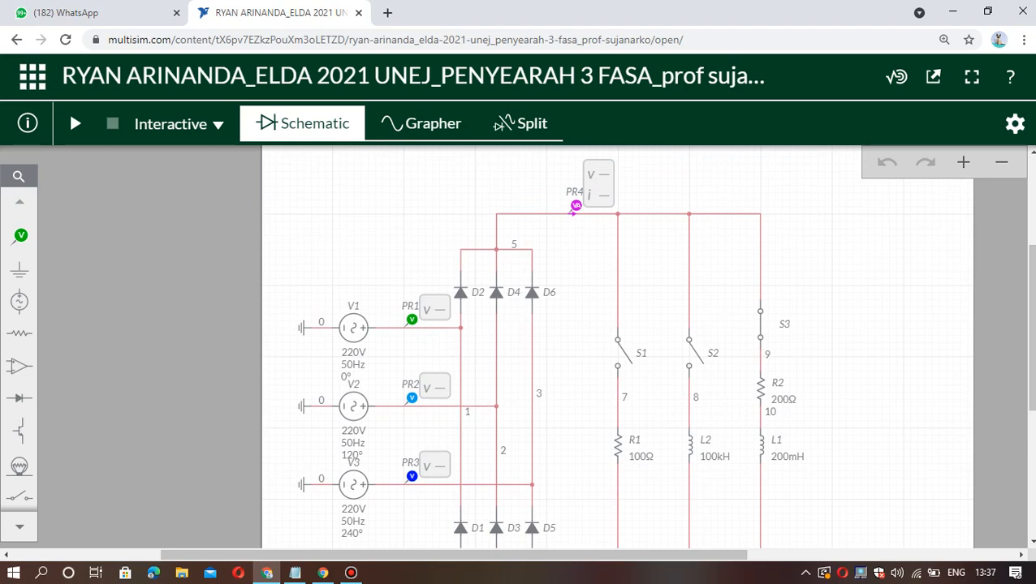
scroll(758, 329, down, 5)
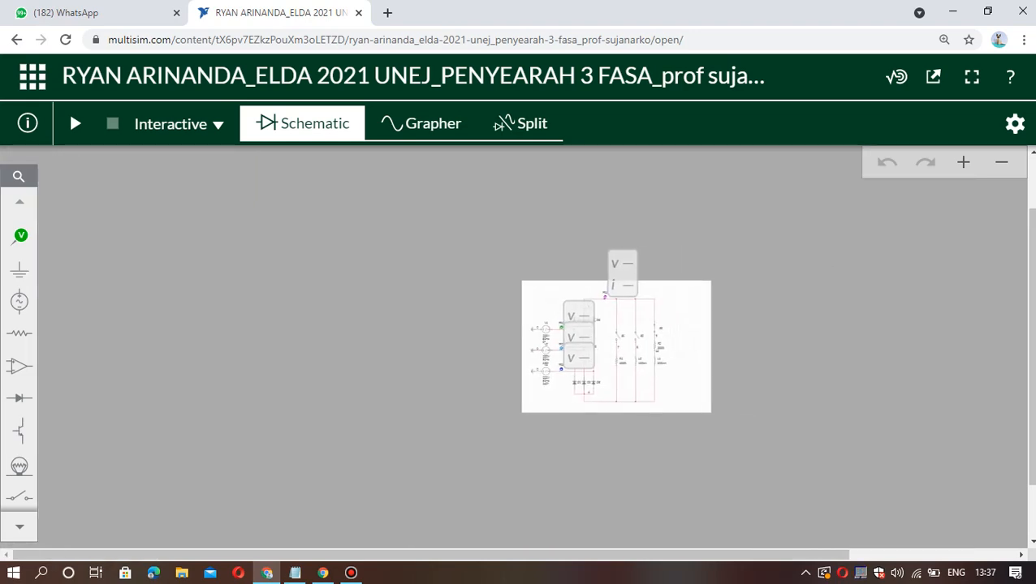
scroll(755, 327, up, 4)
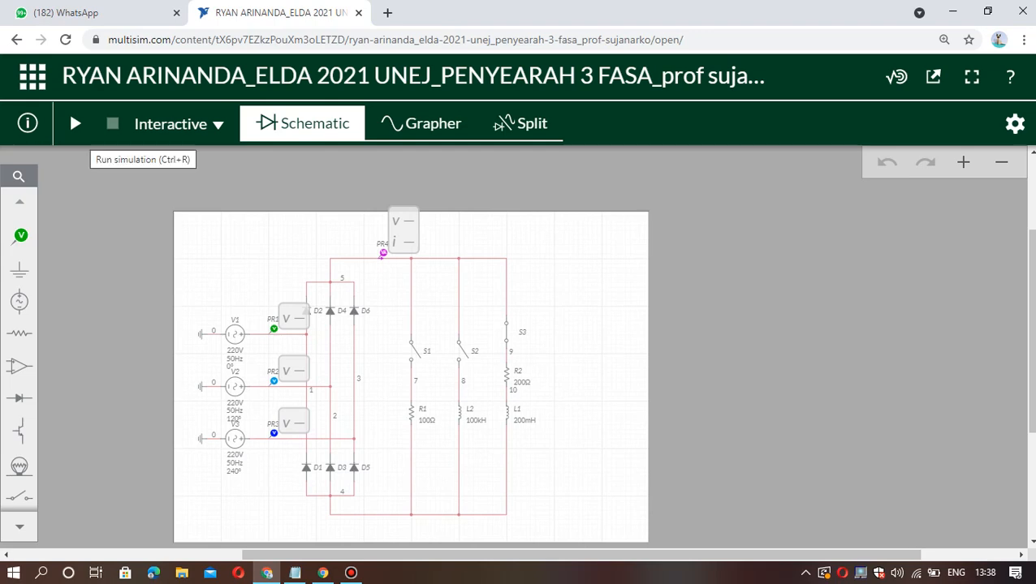
click(69, 111)
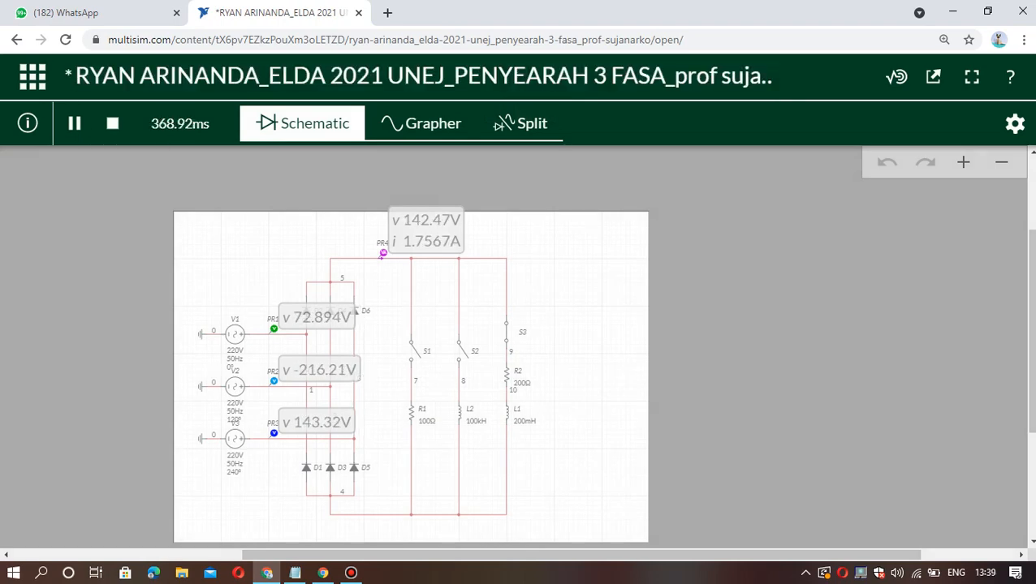
- Show the rectifier schematic with its sources beside the waveform graph and pause the simulation
click(526, 123)
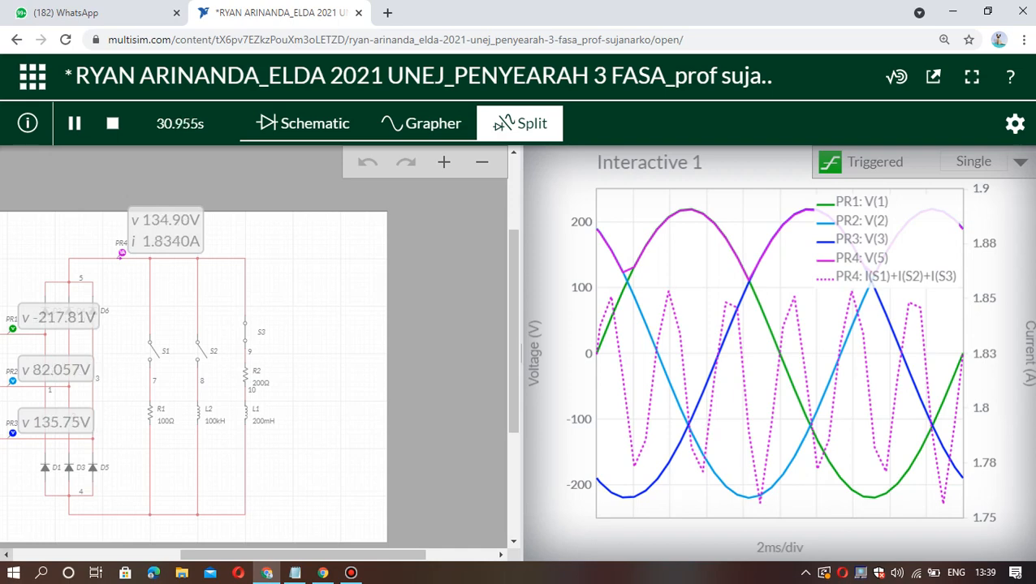
click(7, 555)
click(7, 555)
click(6, 555)
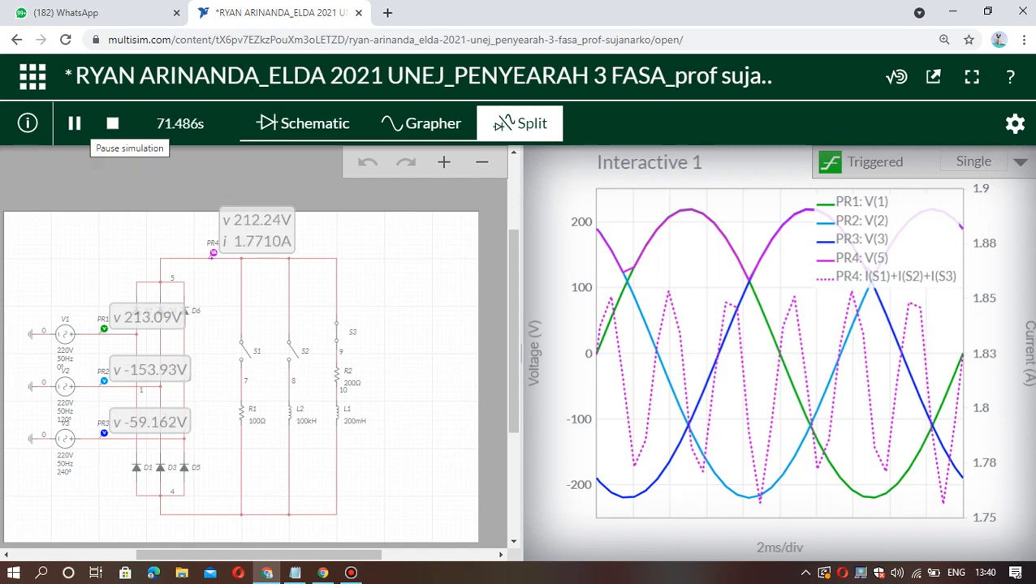
click(73, 122)
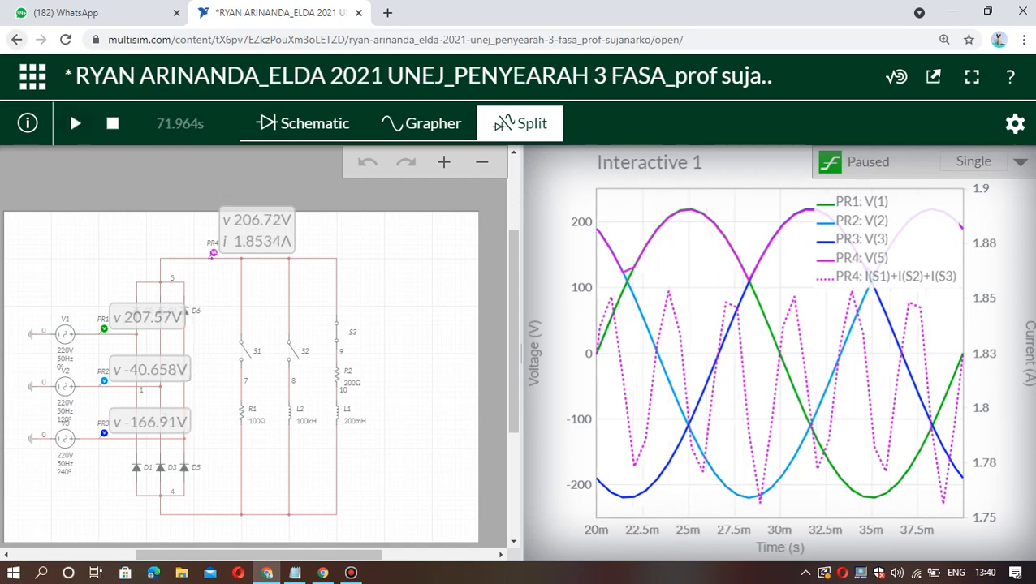
- Leave the rectifier circuit without saving and open the Buck-Boost Converter circuit from My Circuits in the editor
click(16, 39)
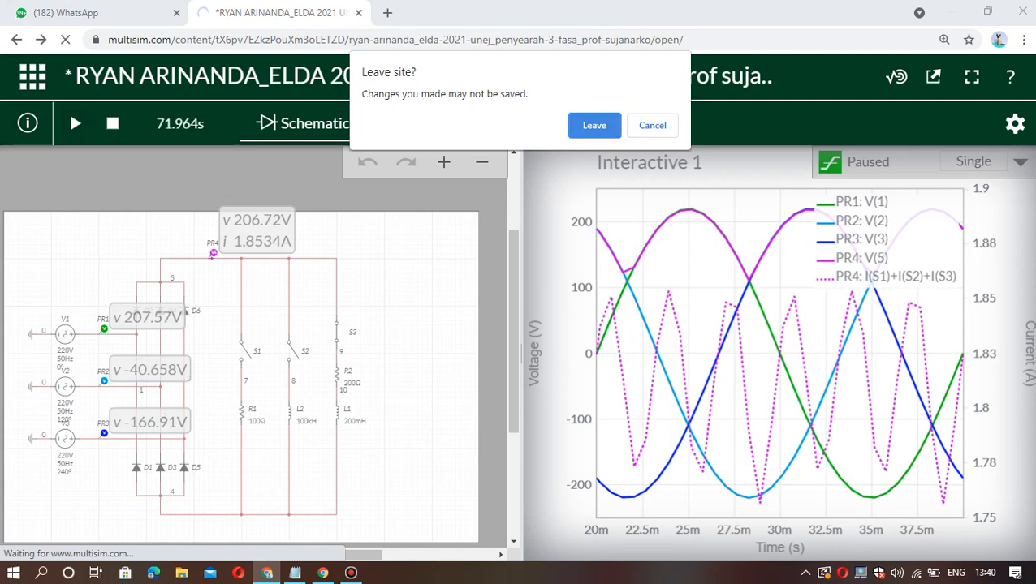
click(595, 126)
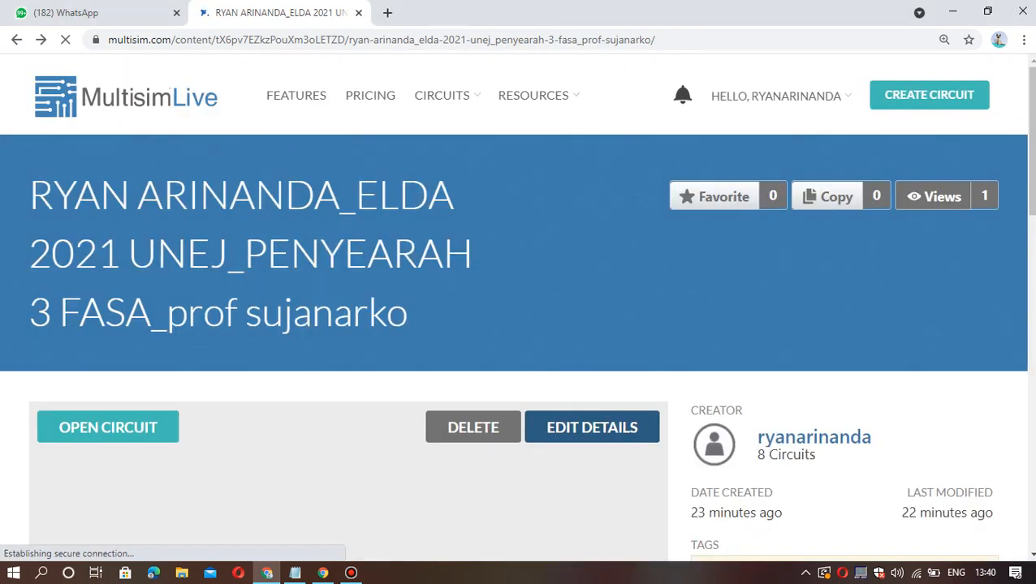
scroll(518, 325, down, 2)
scroll(518, 325, down, 3)
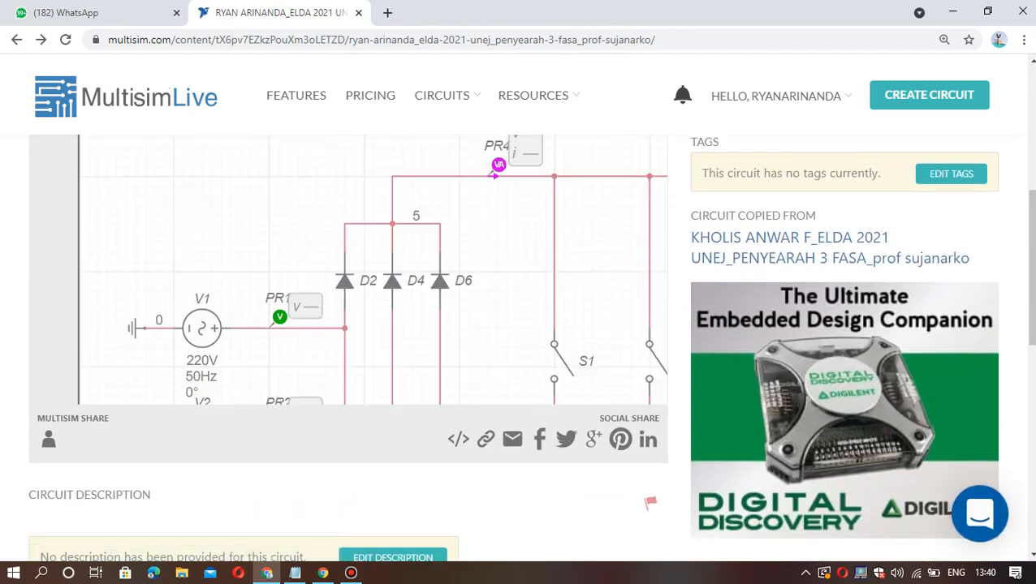
click(17, 39)
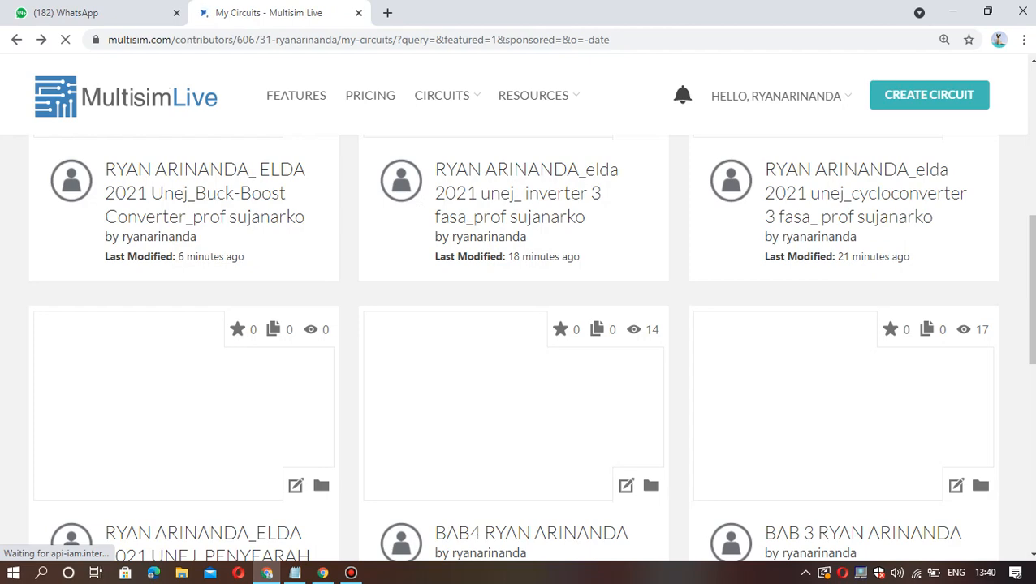
scroll(511, 206, up, 3)
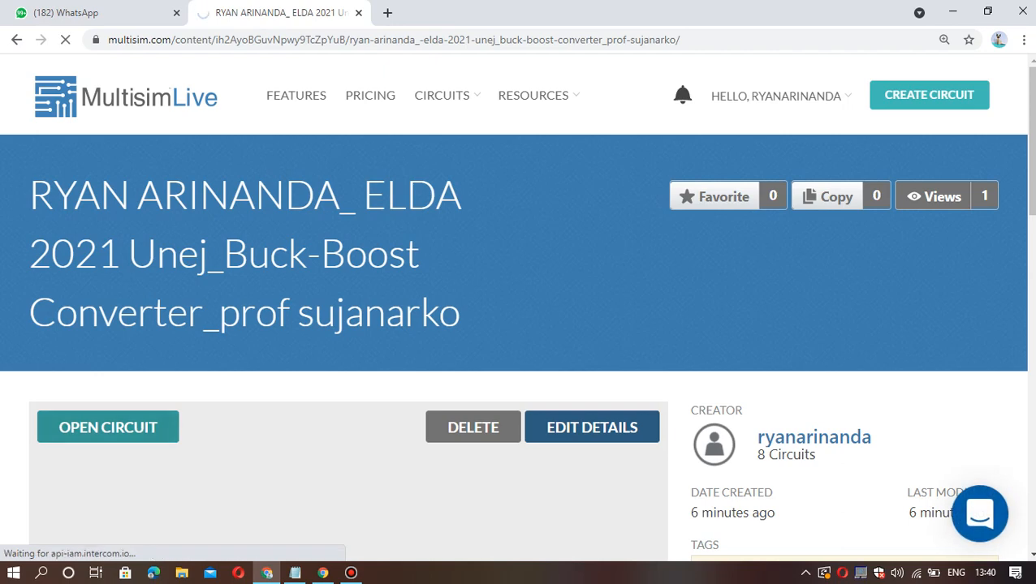
click(108, 427)
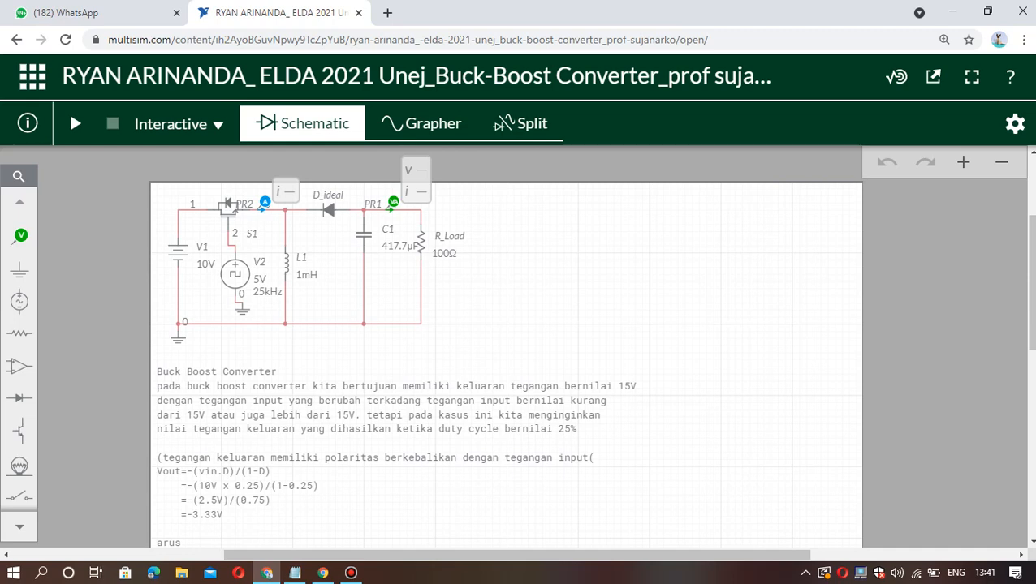
- Inspect clock source V2's properties, and examine the buck-boost schematic and the output voltage and current calculations below it
double_click(234, 274)
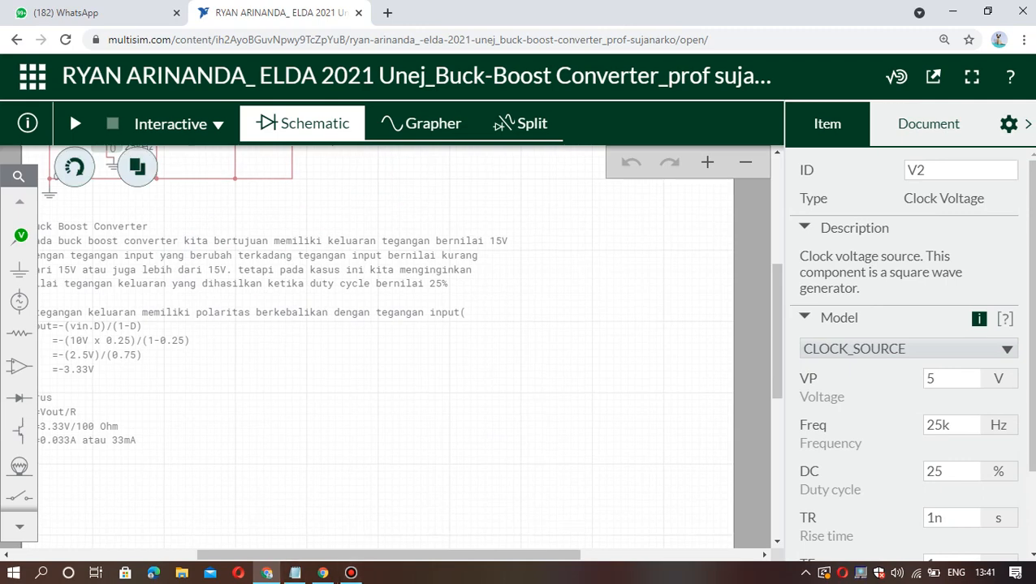
click(518, 336)
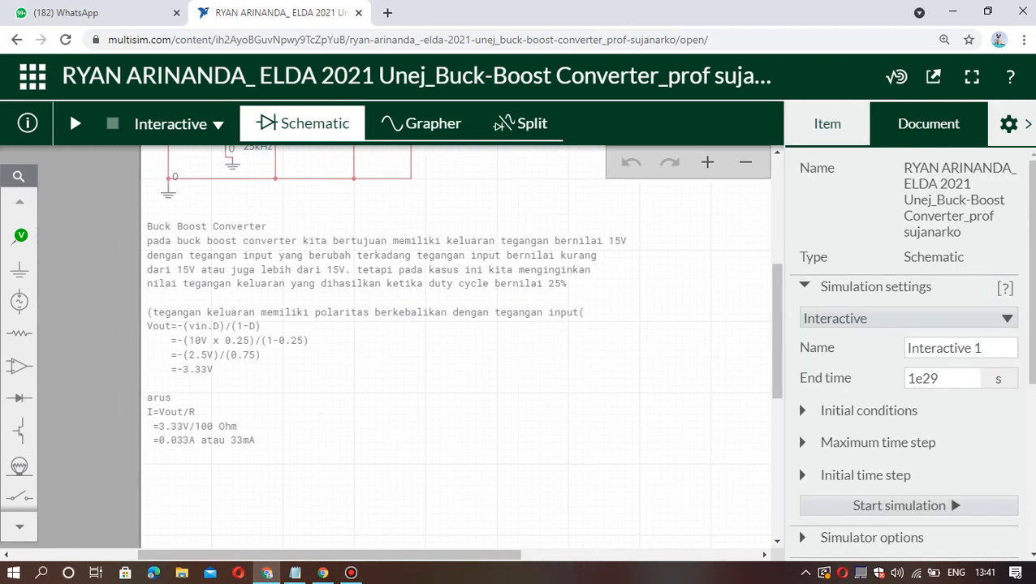
scroll(518, 335, down, 5)
scroll(509, 353, up, 5)
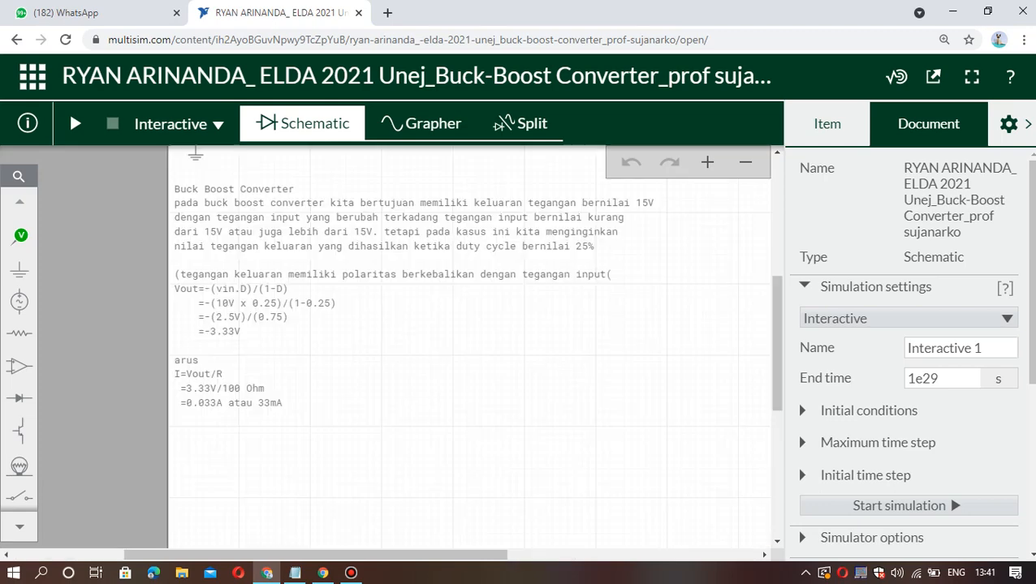
drag(777, 343, 776, 313)
drag(509, 354, 505, 330)
drag(777, 321, 776, 261)
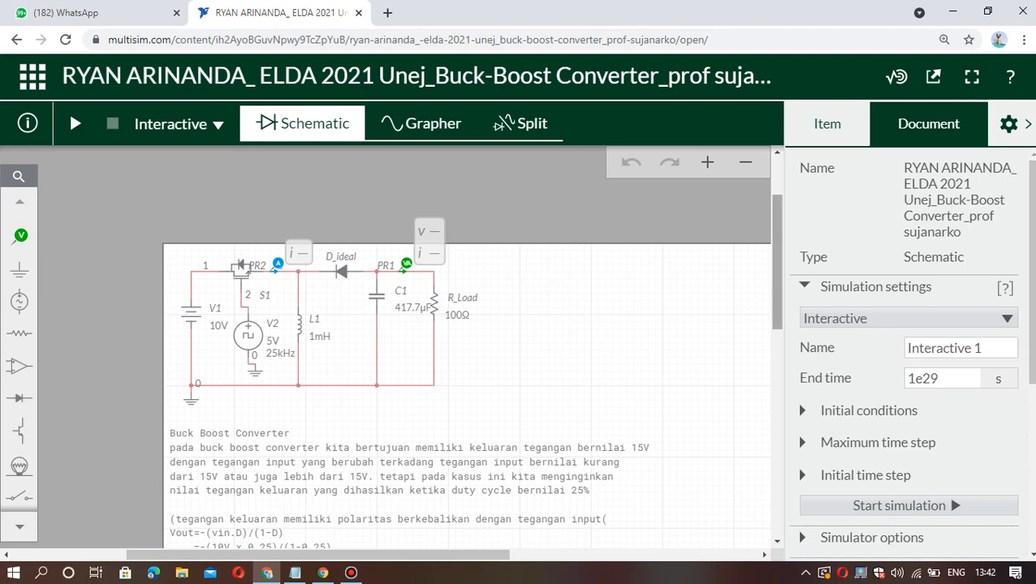
scroll(467, 365, down, 1)
scroll(467, 365, down, 1)
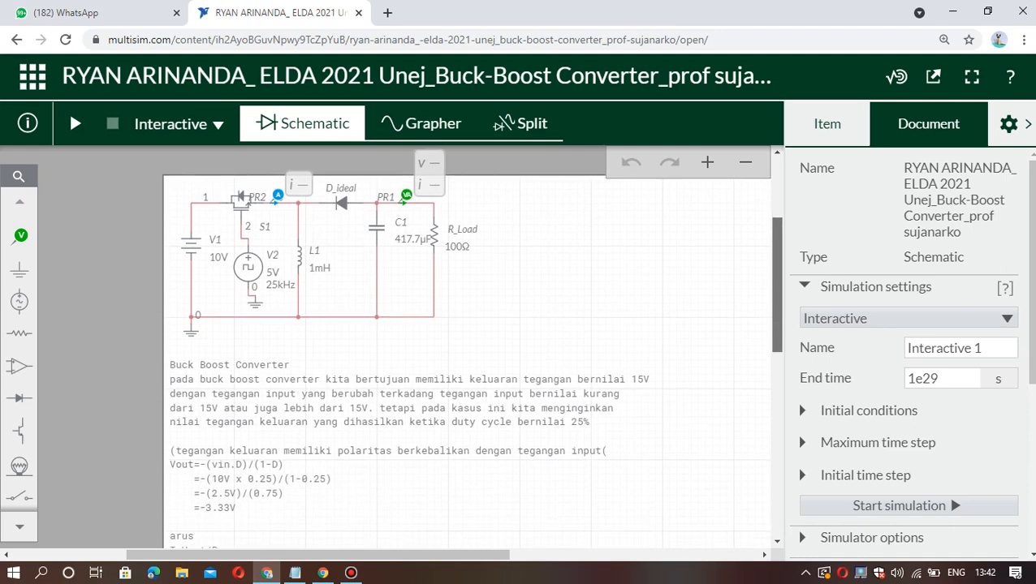
scroll(466, 365, down, 1)
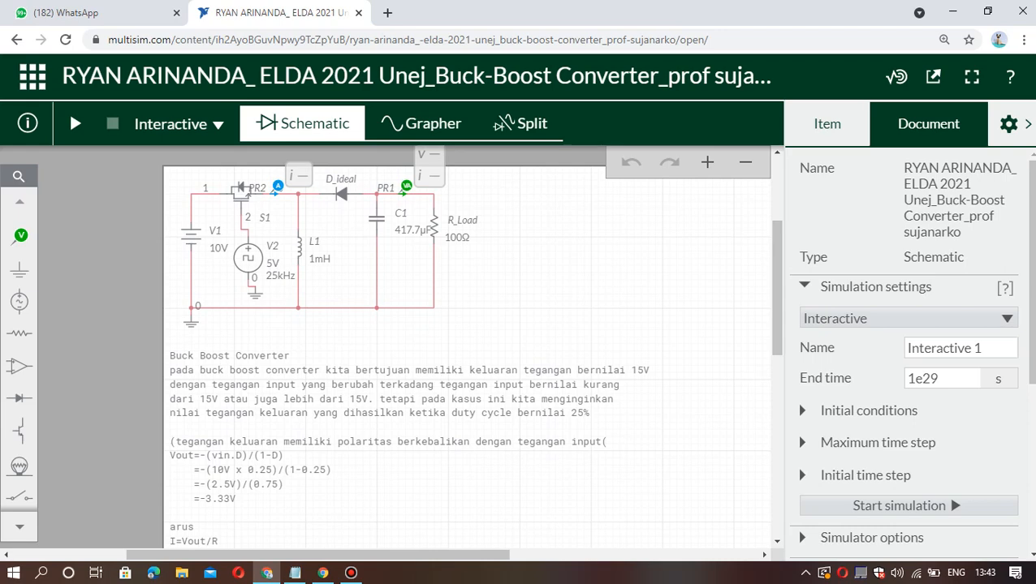
- Run the buck-boost converter simulation and show its graph alongside the schematic
click(75, 123)
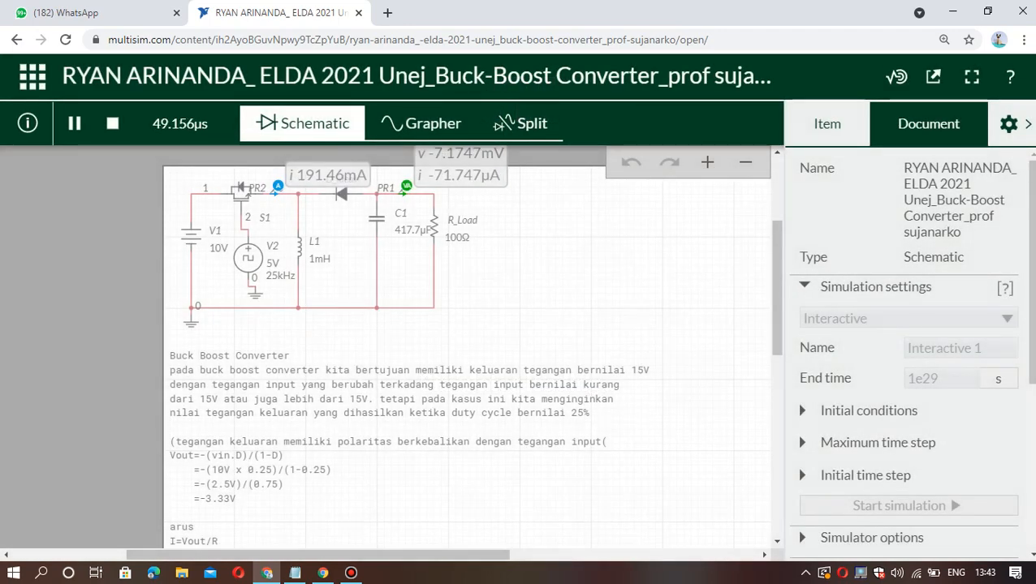
click(503, 124)
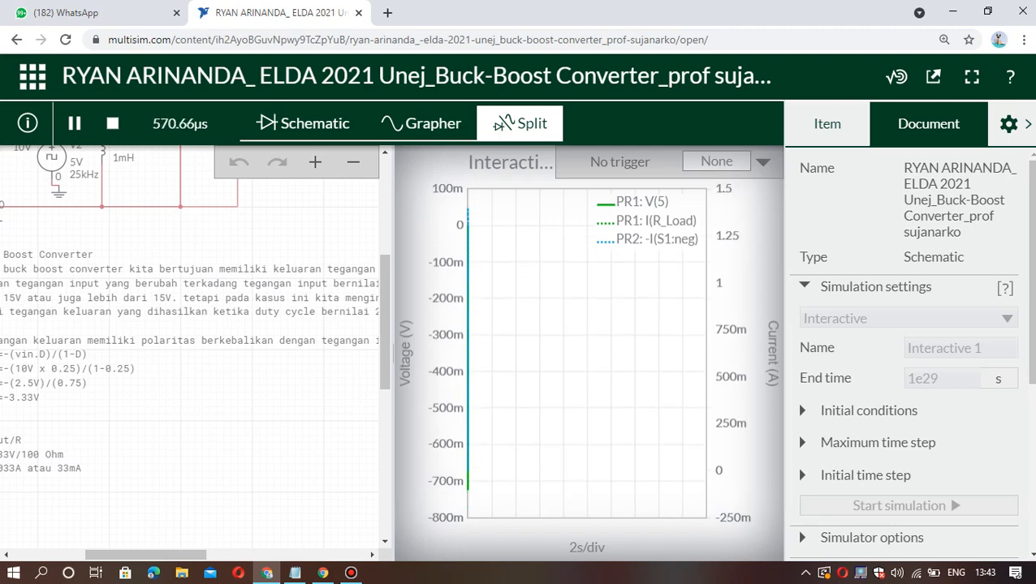
click(468, 482)
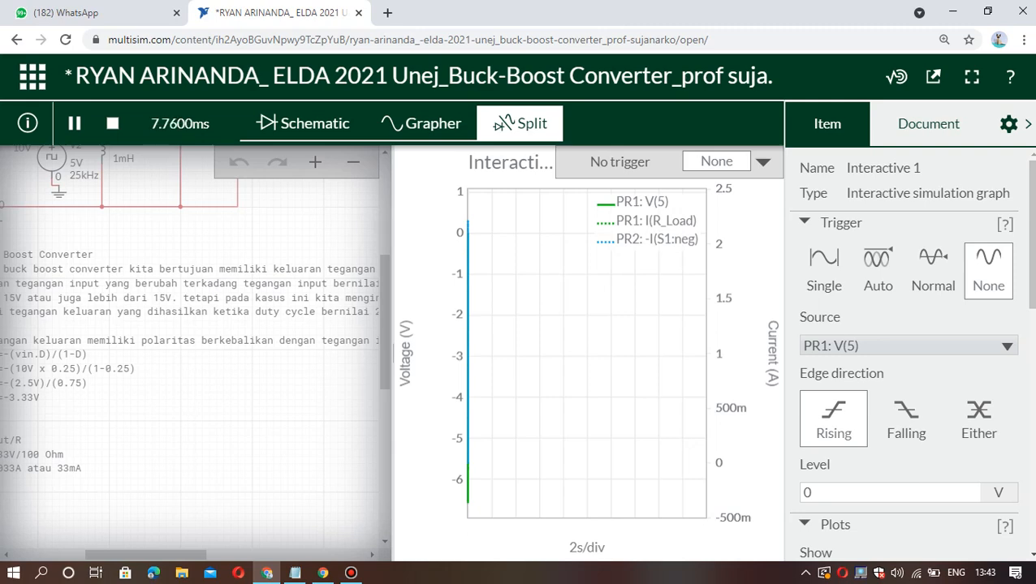
- Set the graph's trigger mode to Auto
click(763, 162)
click(721, 190)
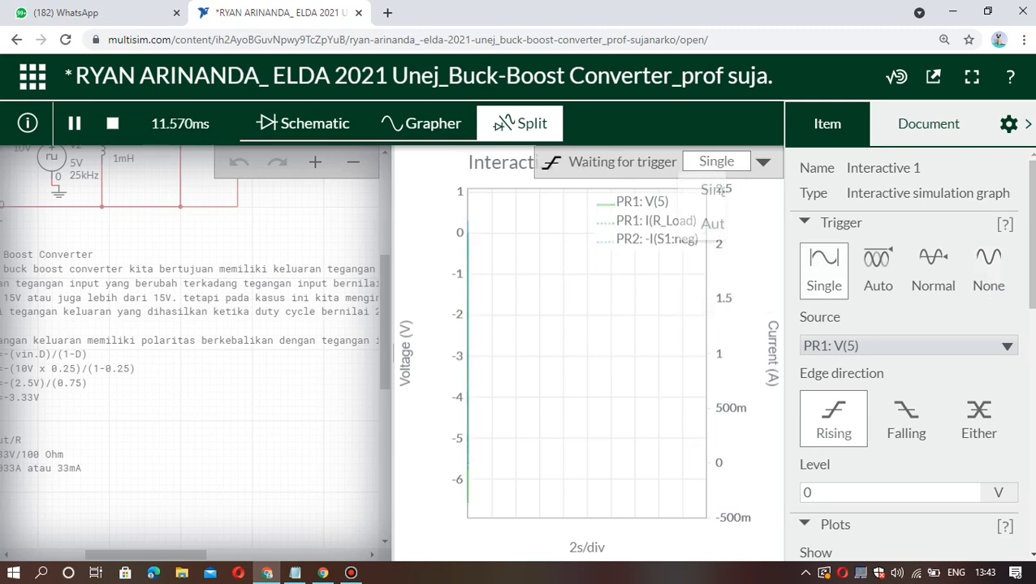
click(763, 163)
click(717, 223)
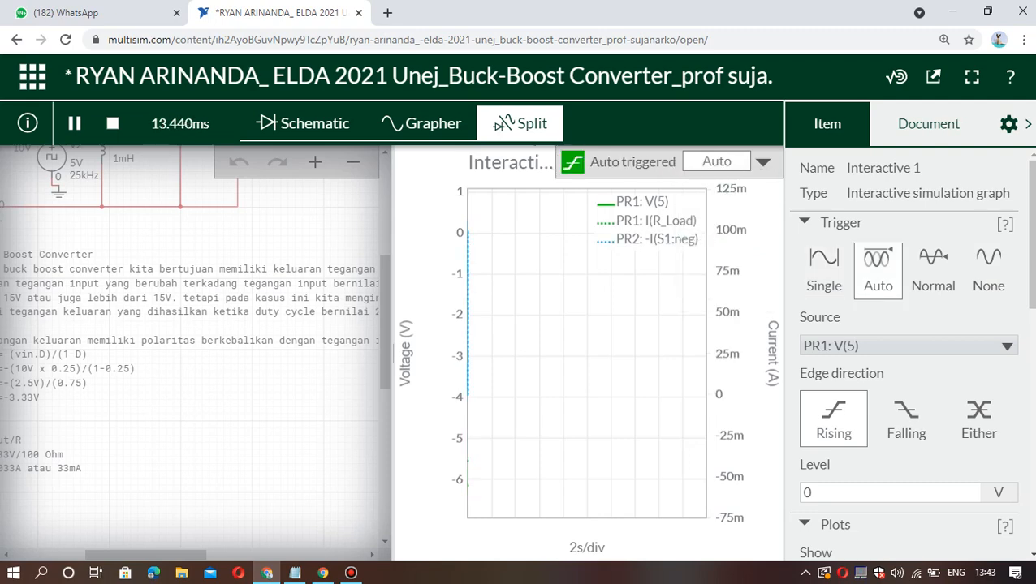
- Pause the buck-boost simulation in split view and shift the graph to show the waveforms from about 5 to 45 ms
click(421, 123)
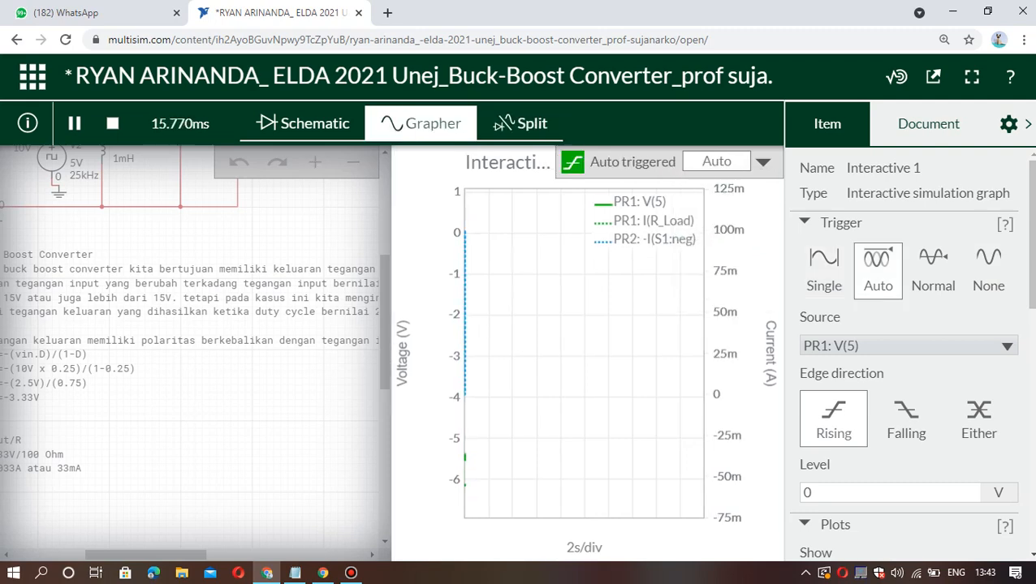
click(303, 123)
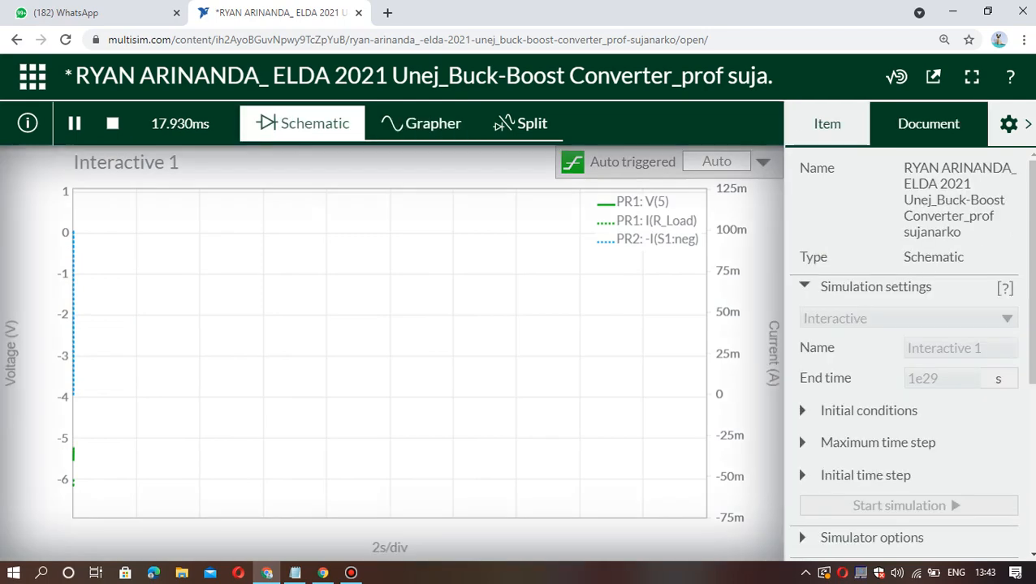
click(520, 123)
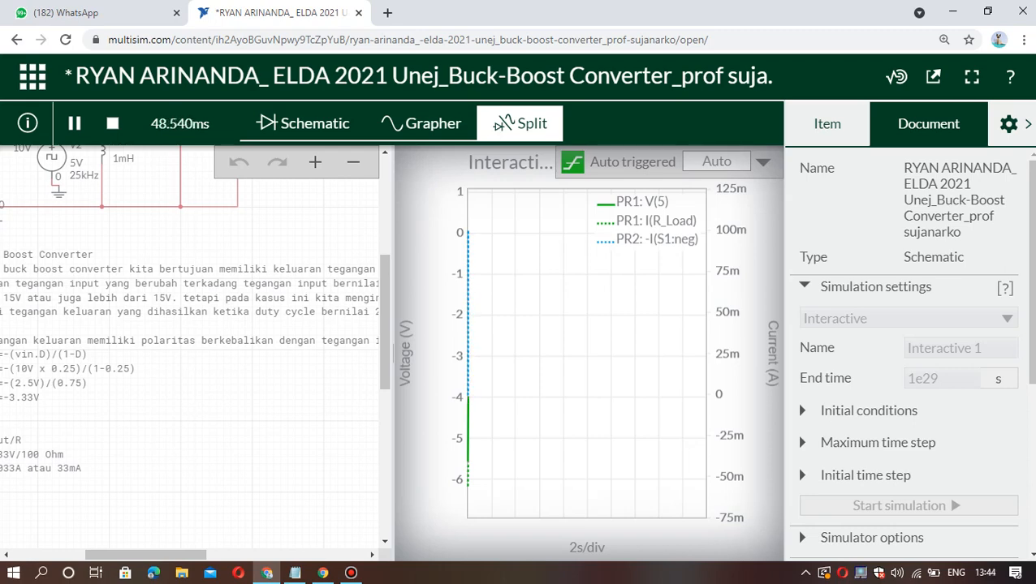
click(75, 124)
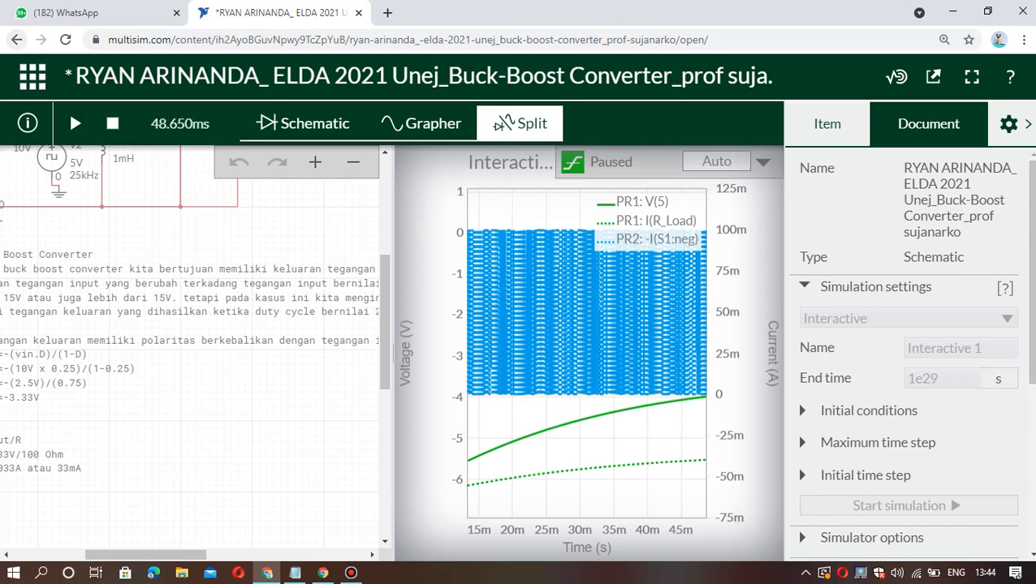
click(75, 124)
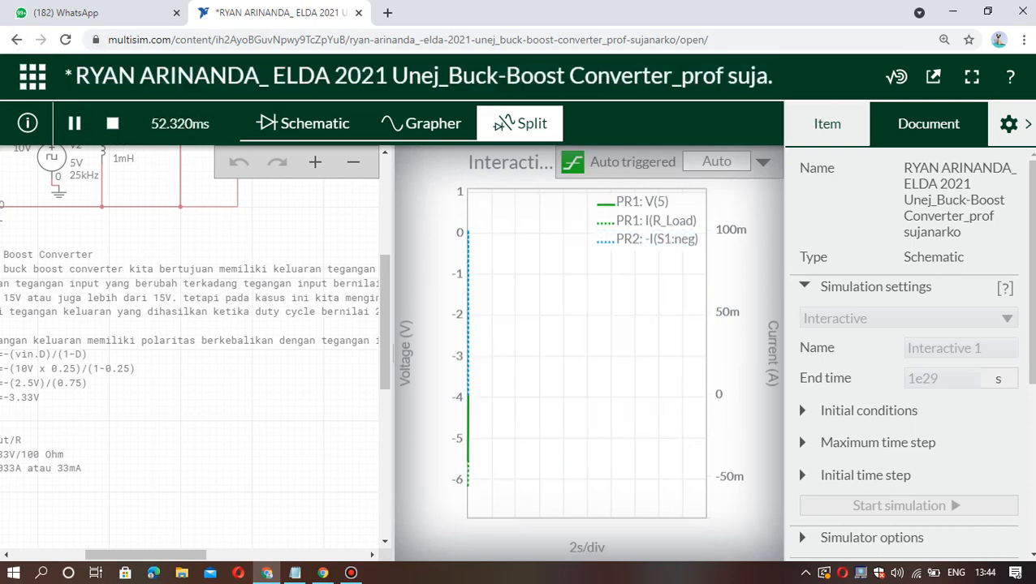
click(75, 123)
click(566, 396)
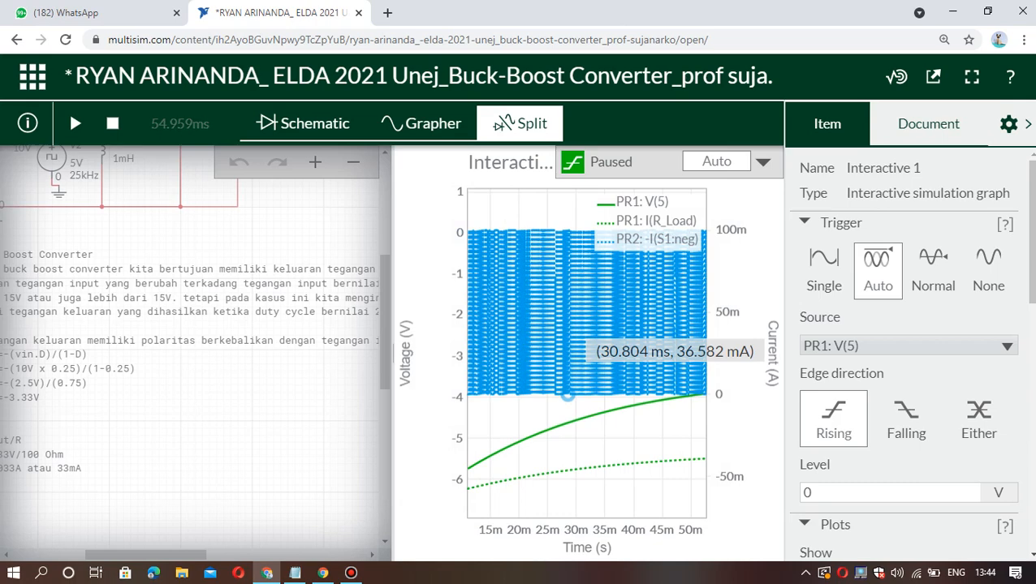
drag(567, 396, 598, 396)
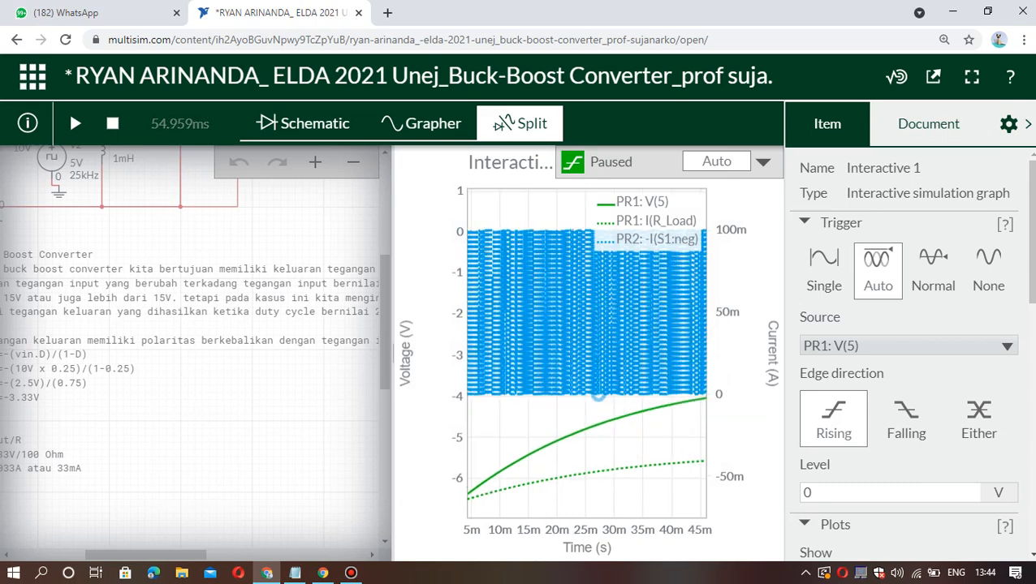
- Leave the buck-boost converter circuit without saving and return to the My Circuits list
click(16, 39)
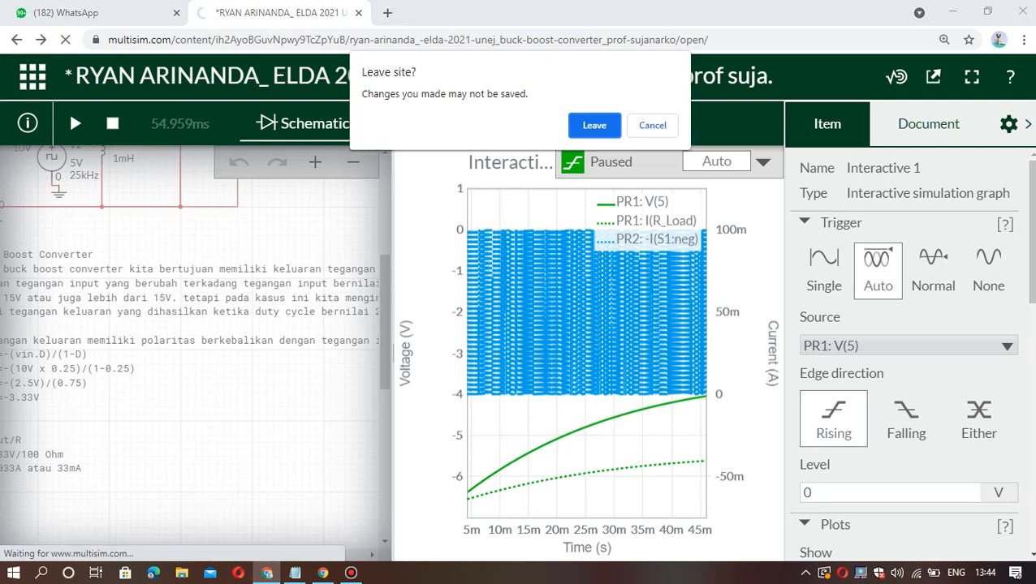
click(594, 125)
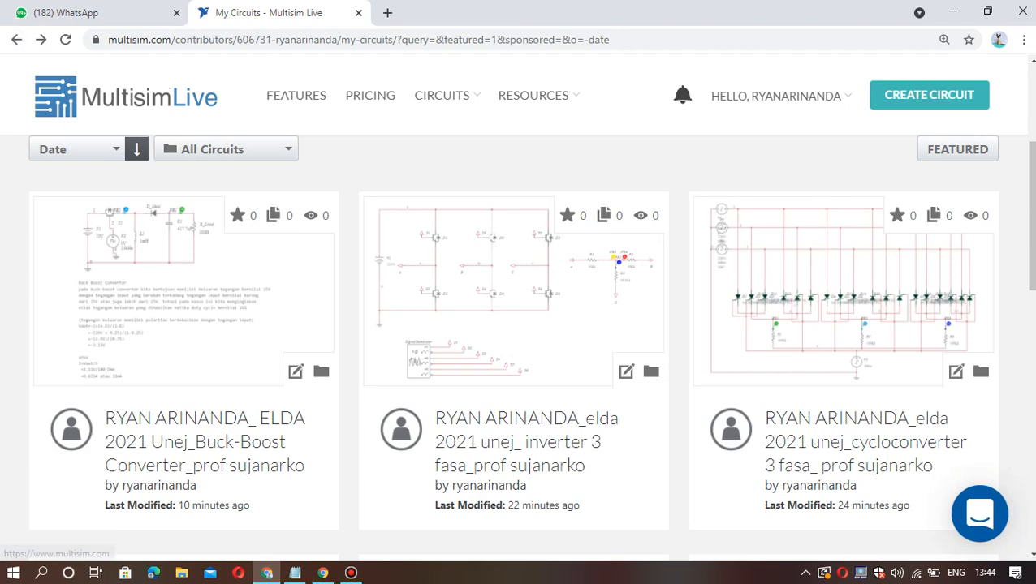
scroll(516, 352, down, 1)
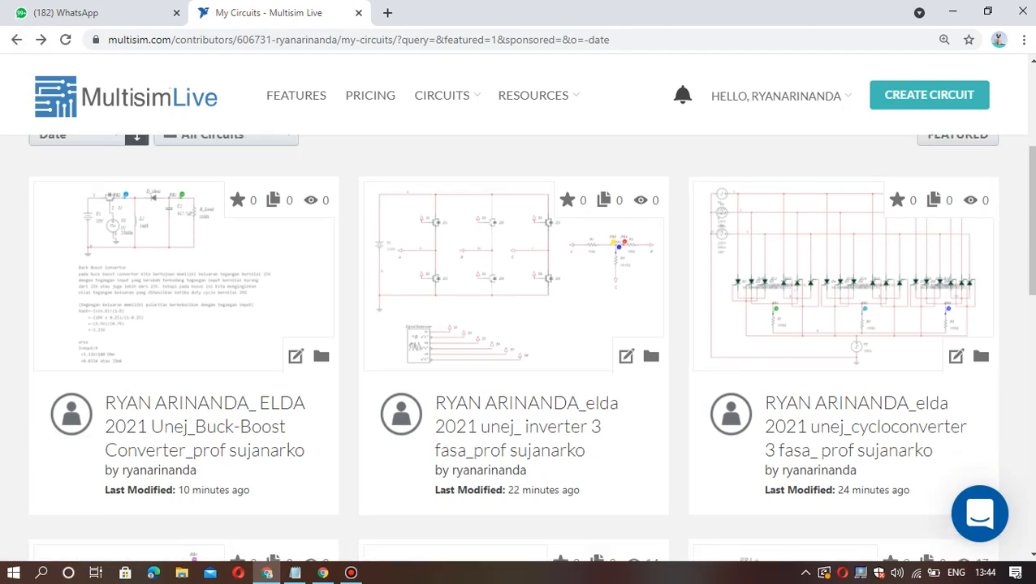
- Open the three-phase inverter circuit from the My Circuits list and display its schematic in full view
scroll(517, 353, down, 4)
scroll(517, 352, up, 3)
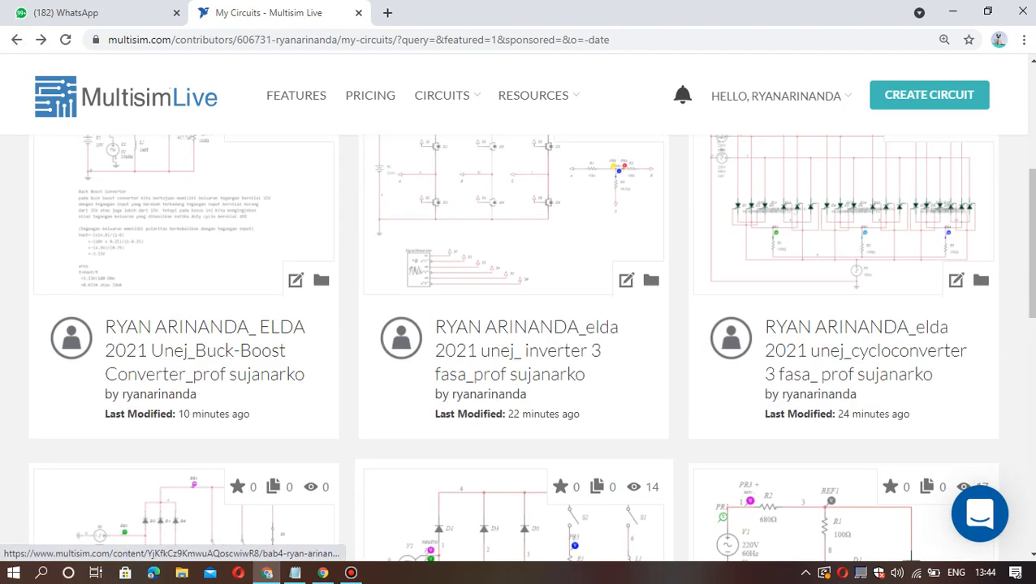
scroll(516, 353, up, 1)
click(513, 286)
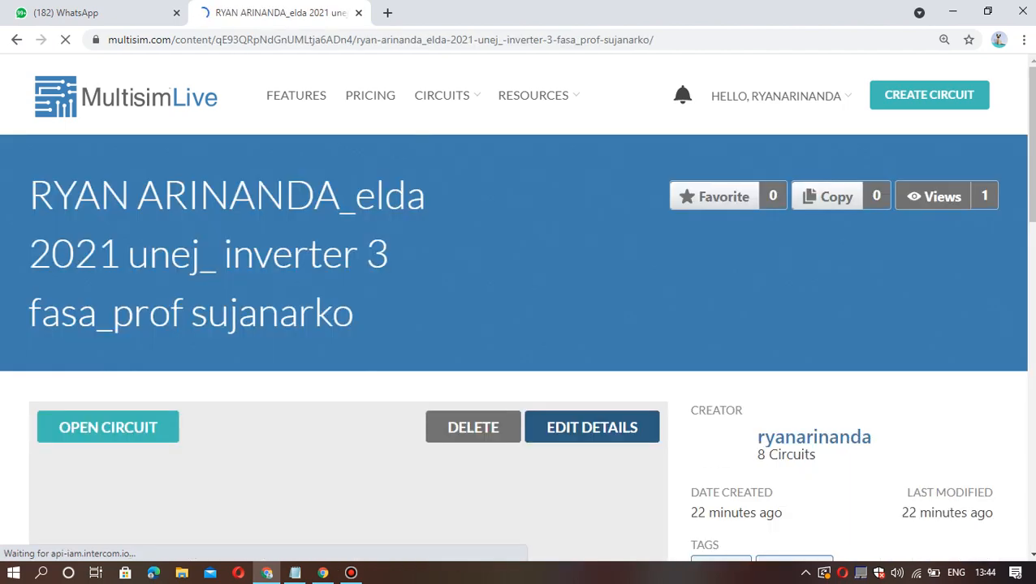
scroll(516, 349, down, 4)
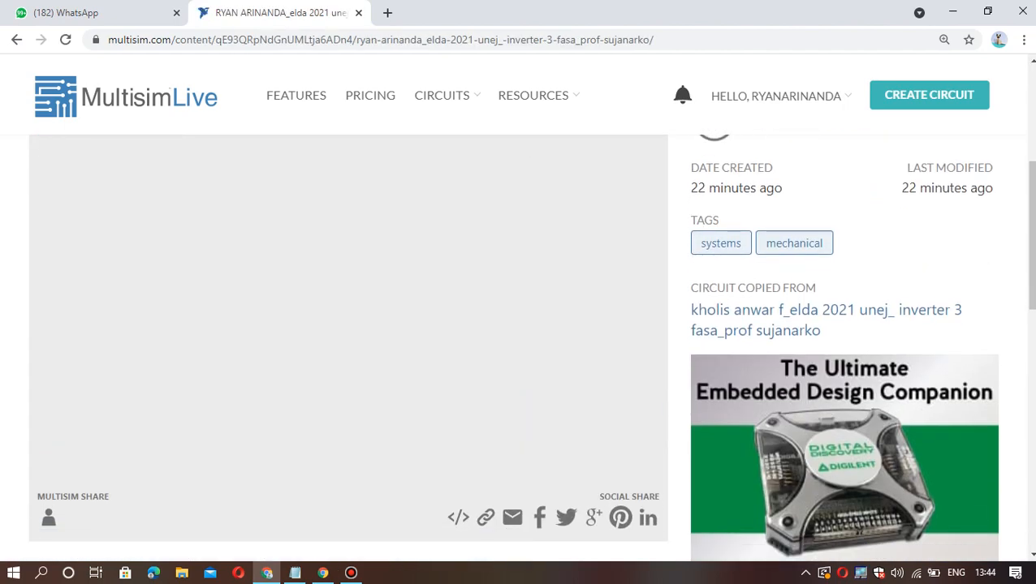
scroll(516, 349, up, 1)
click(108, 191)
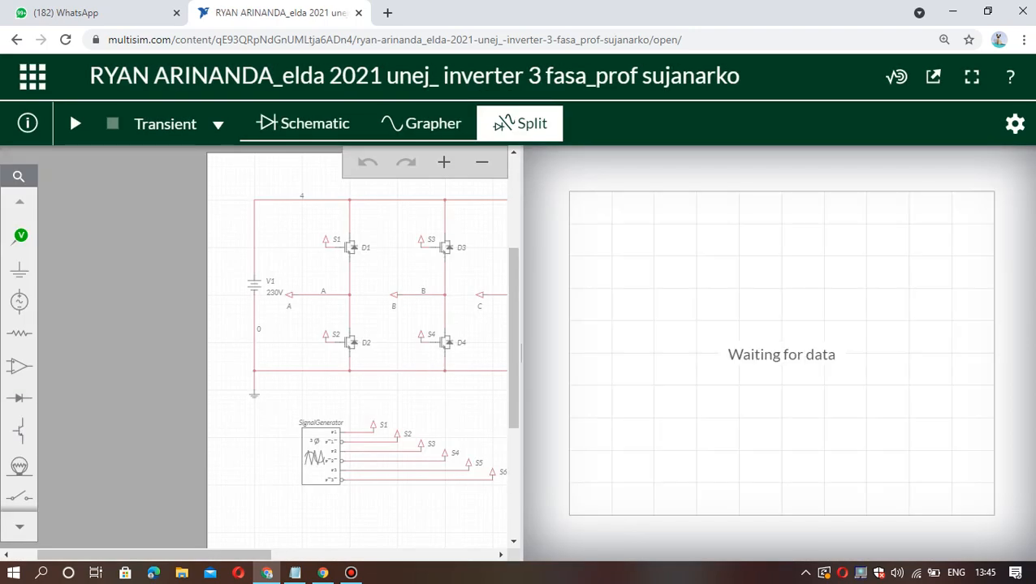
click(303, 123)
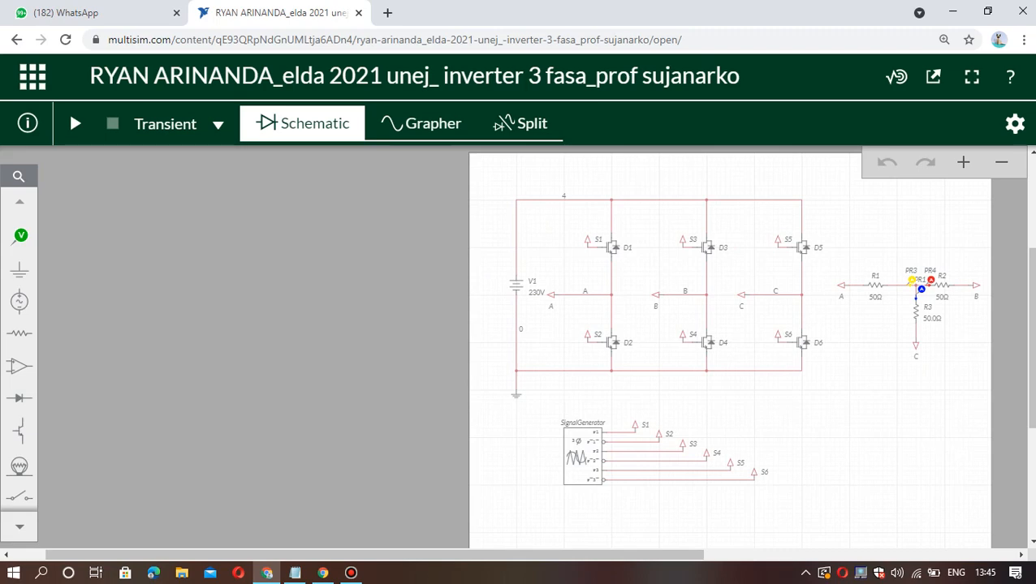
- Run the three-phase inverter simulation and show its current graph alongside the schematic
click(76, 123)
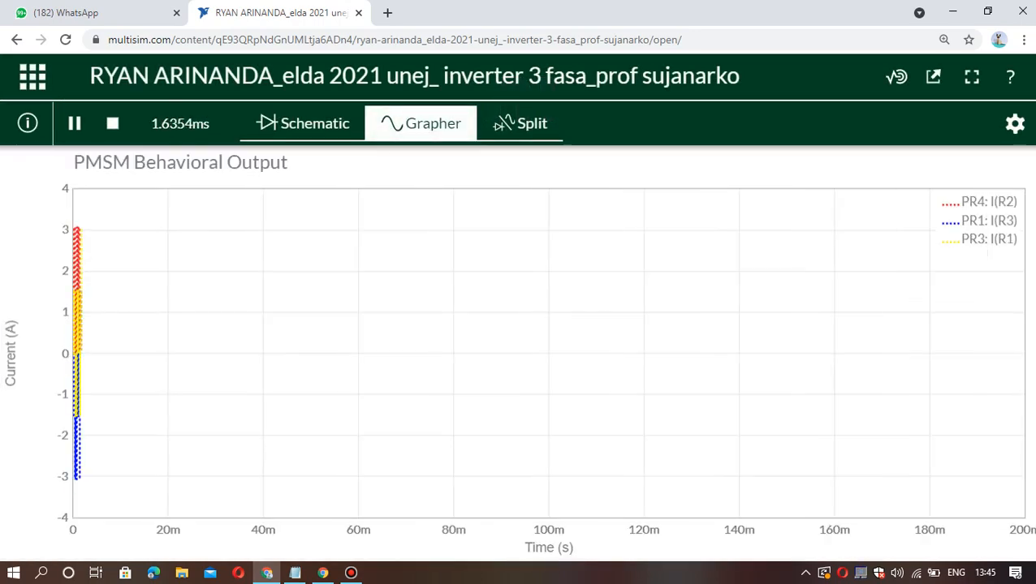
click(519, 123)
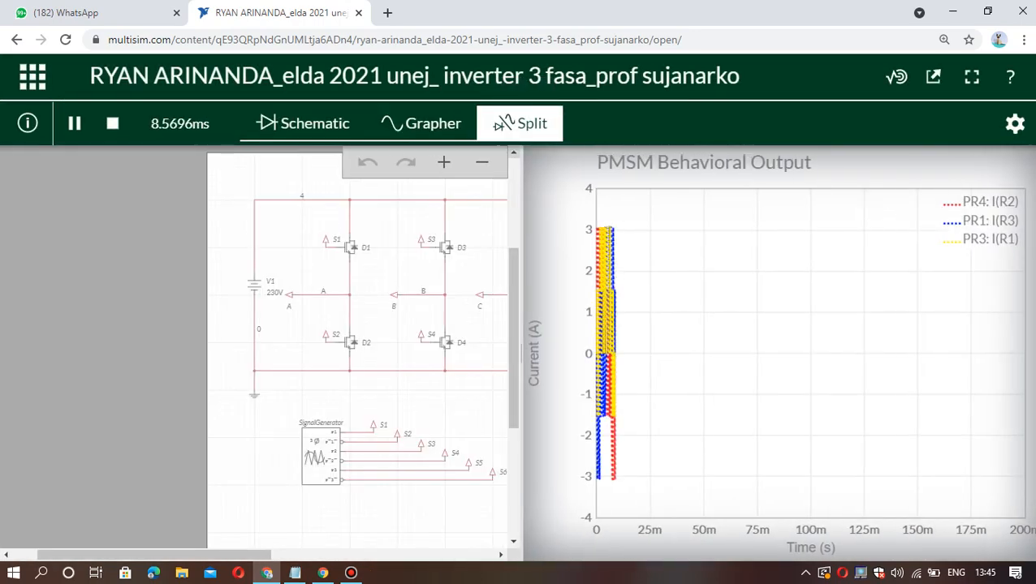
mouse_move(616, 354)
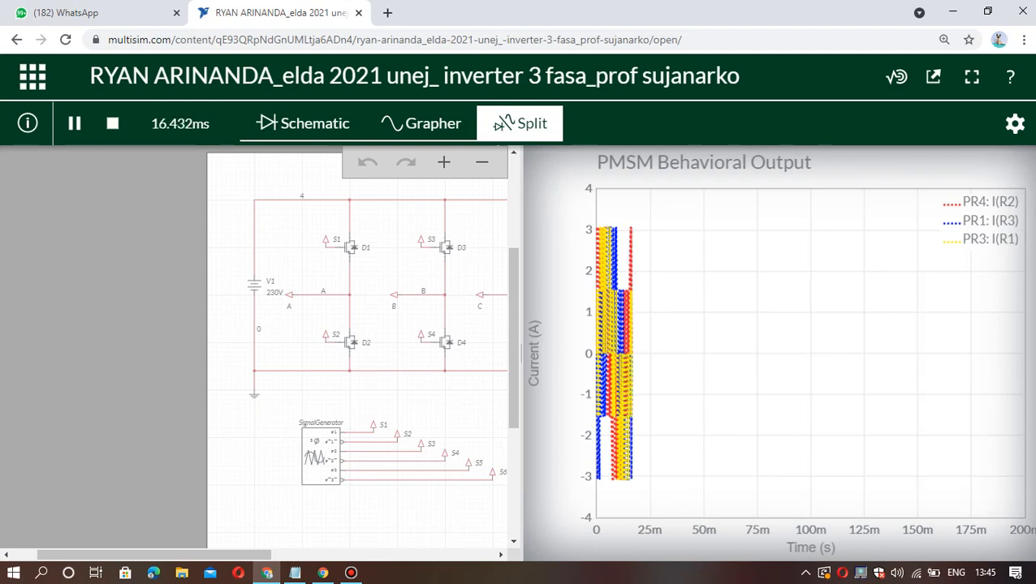
click(632, 418)
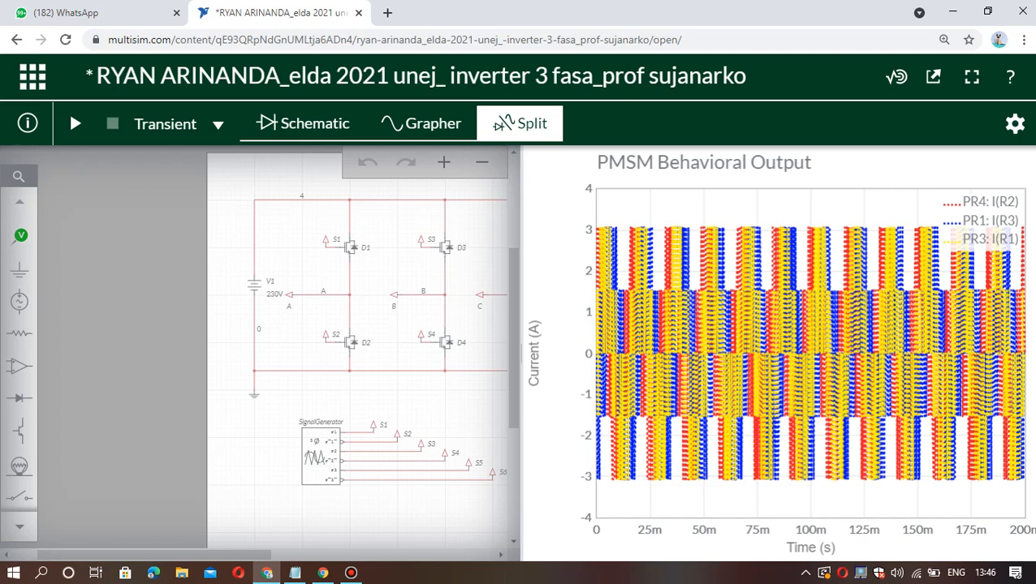
- Rerun the three-phase inverter simulation in split view and pause it at about 9 ms
click(75, 123)
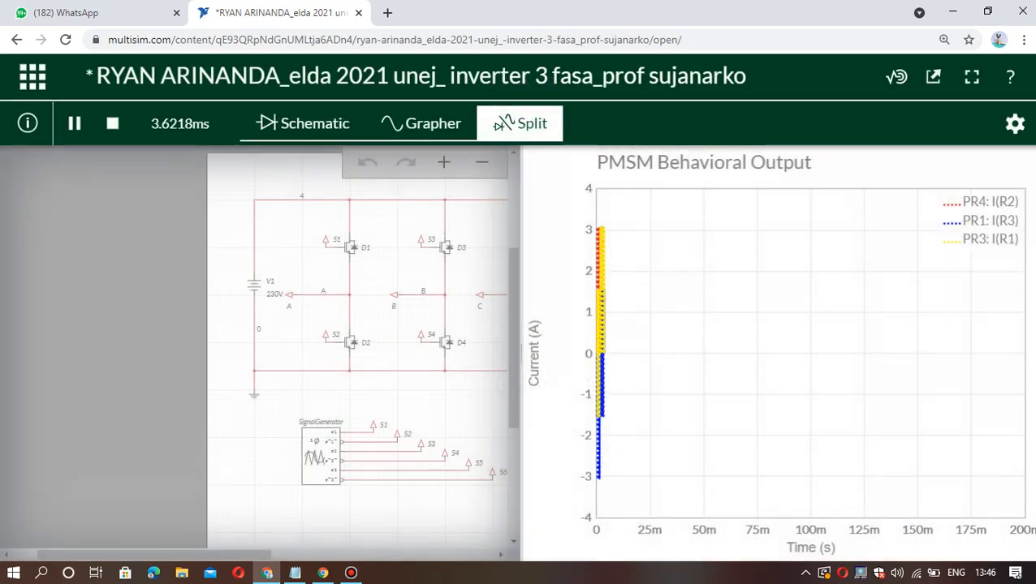
click(69, 111)
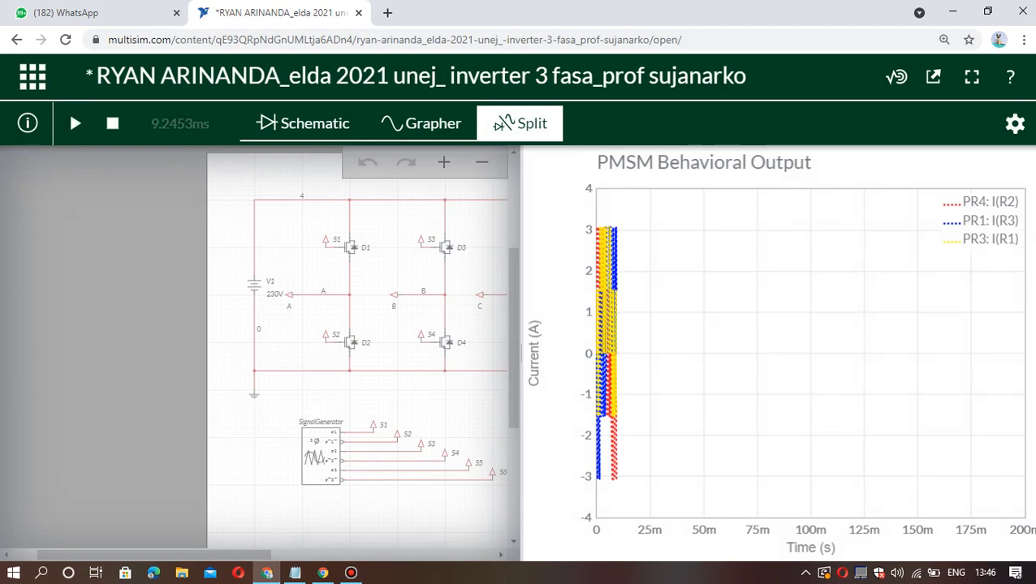
- Leave the three-phase inverter circuit without saving and return to the My Circuits list
click(17, 40)
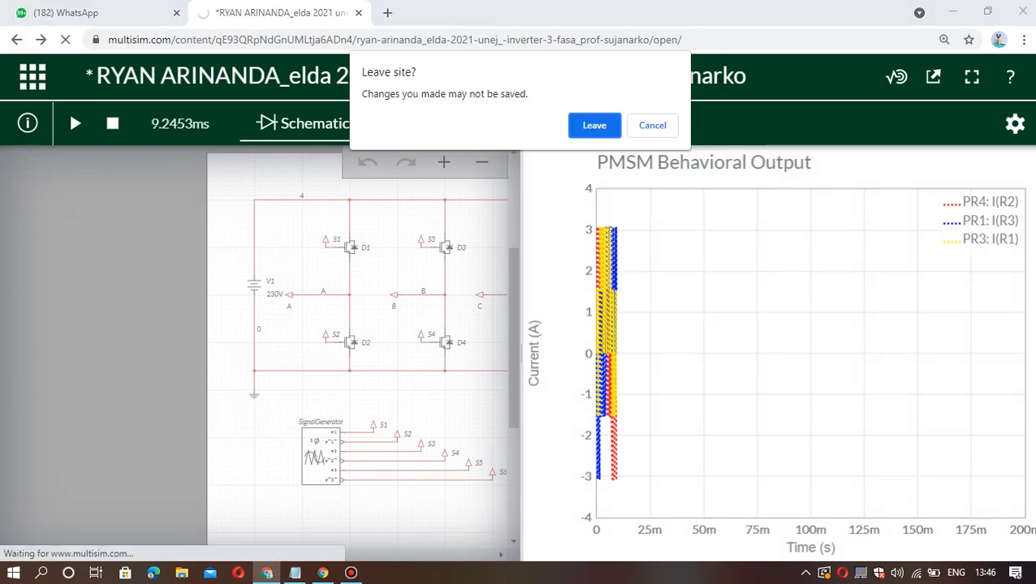
key(Escape)
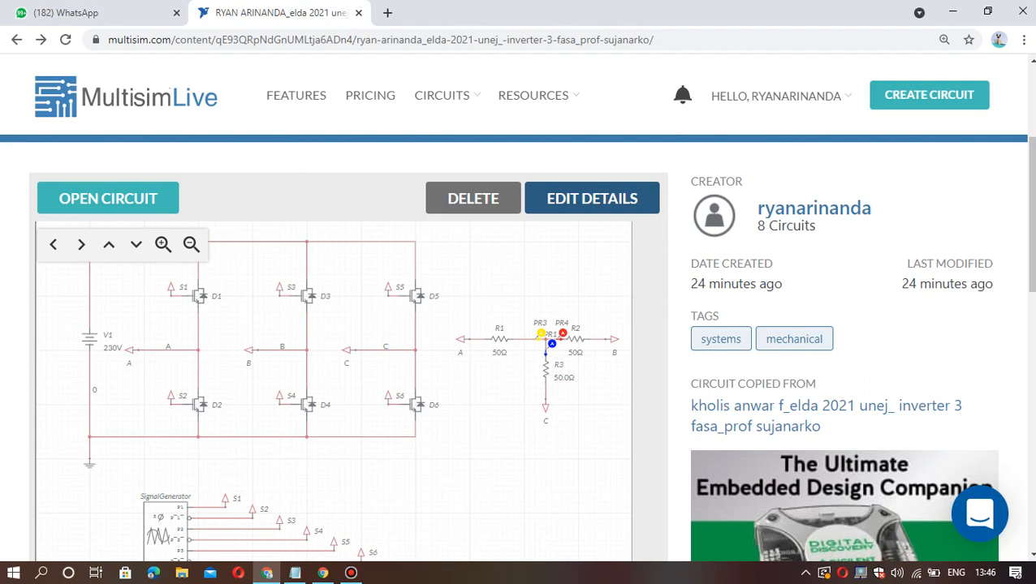
click(108, 198)
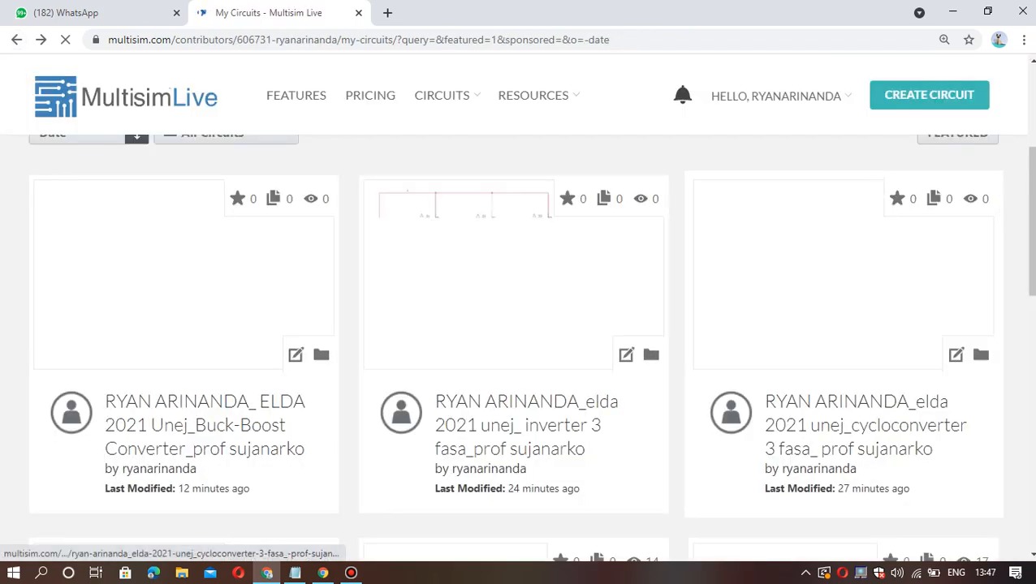
- Open the three-phase cycloconverter circuit and display its whole schematic in full view
click(843, 284)
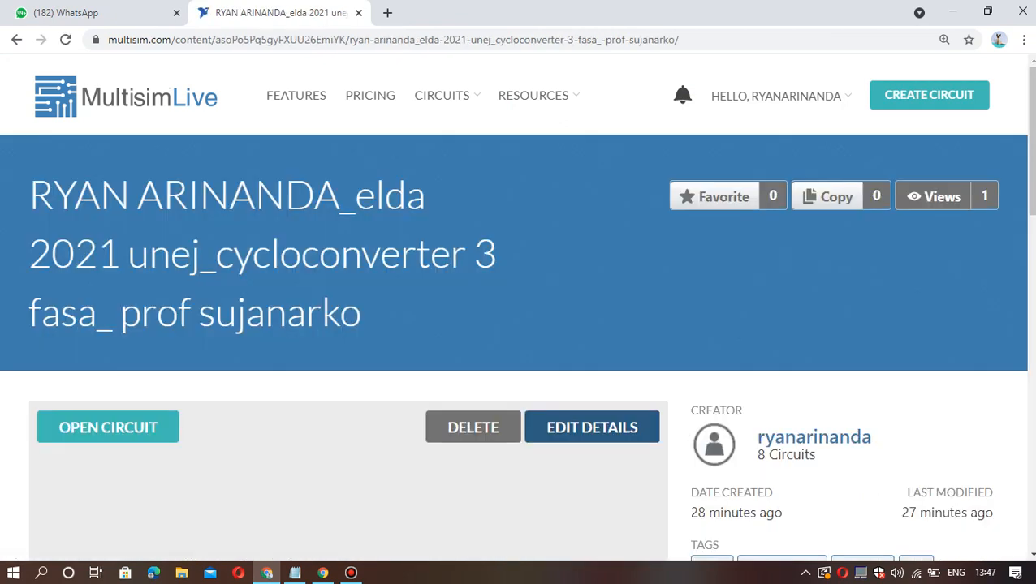
click(113, 427)
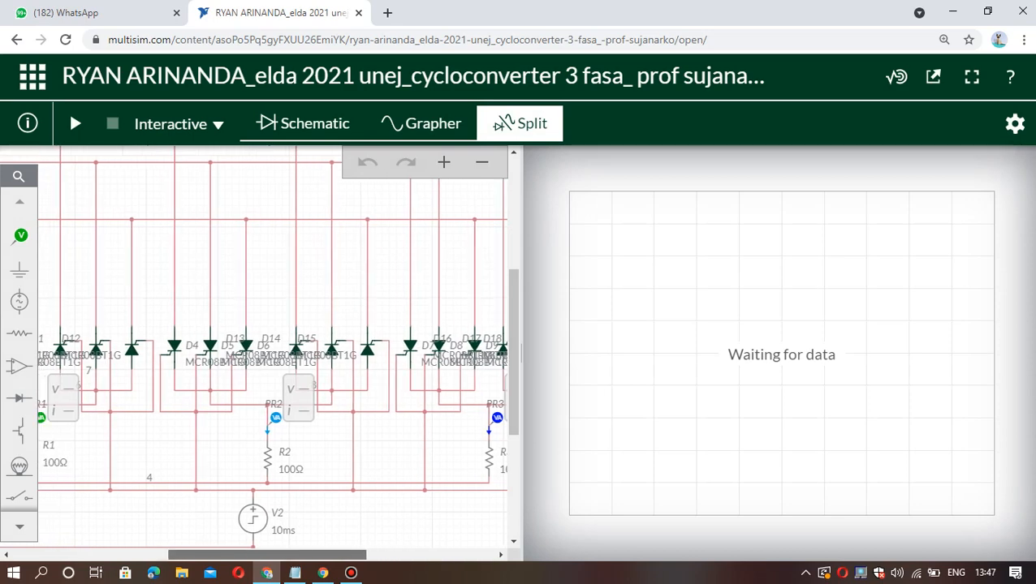
drag(267, 556, 237, 555)
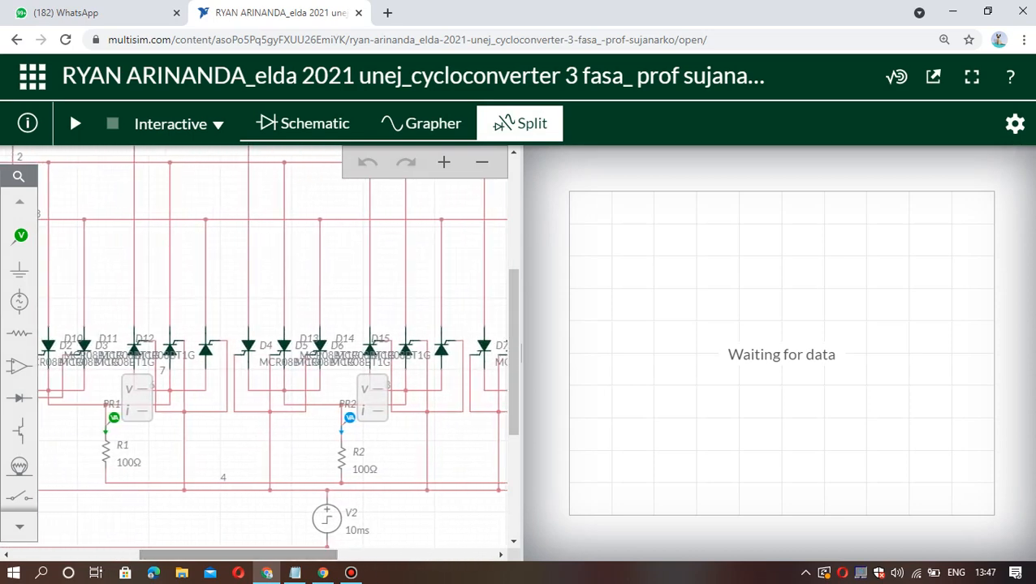
scroll(305, 436, down, 2)
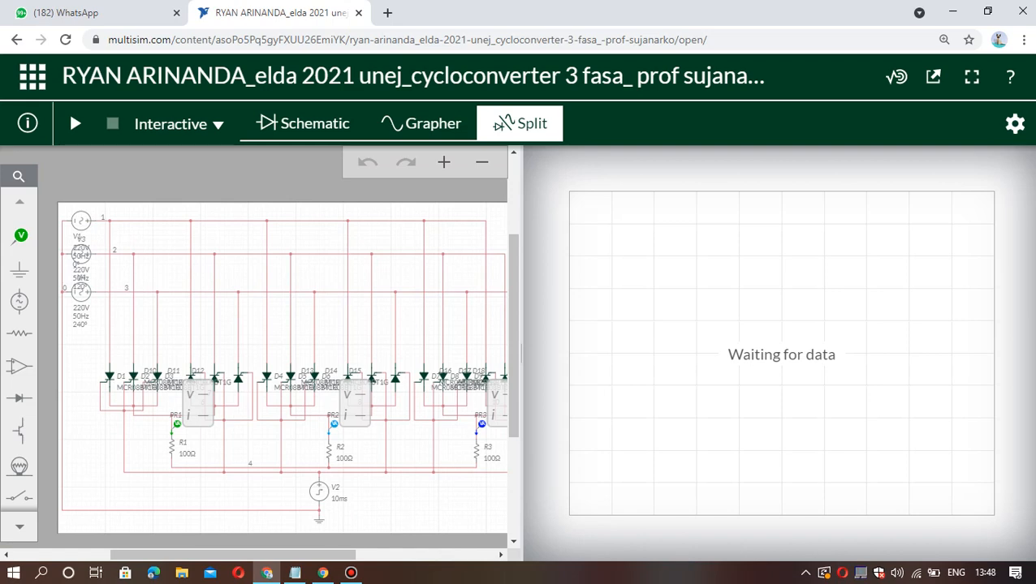
click(281, 120)
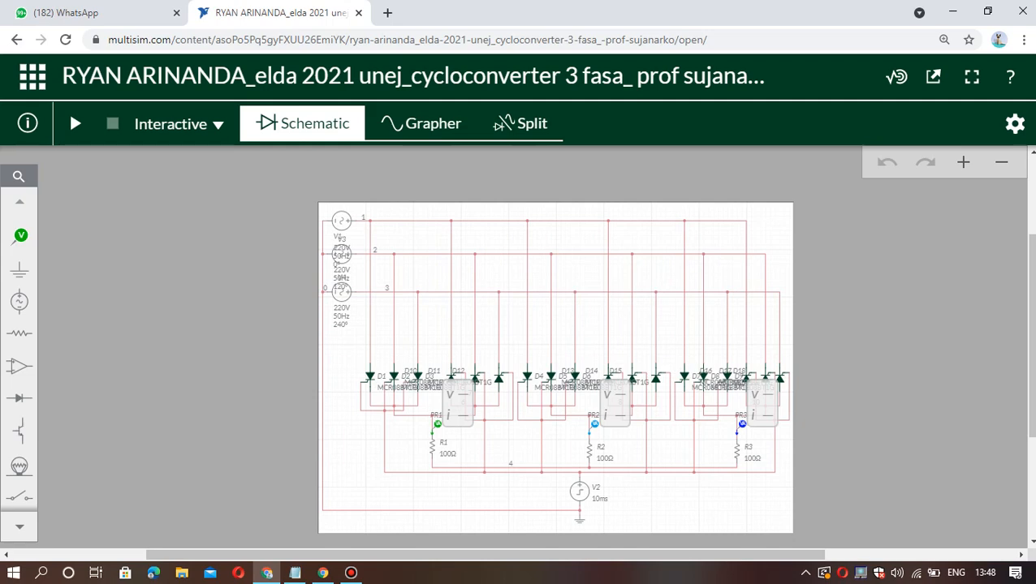
- Run the cycloconverter's interactive simulation and show its voltage and current graph alongside the schematic
click(74, 123)
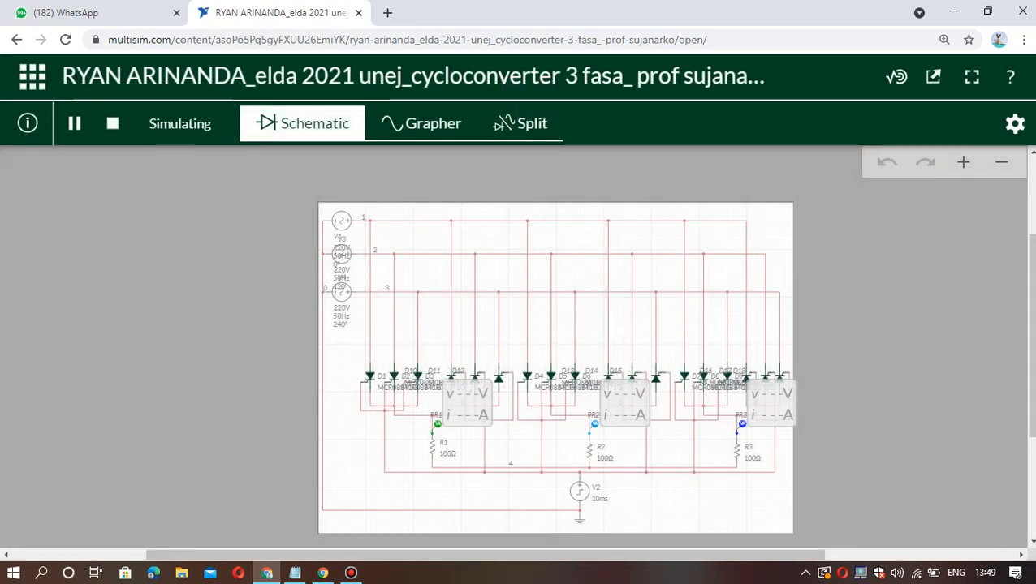
click(520, 124)
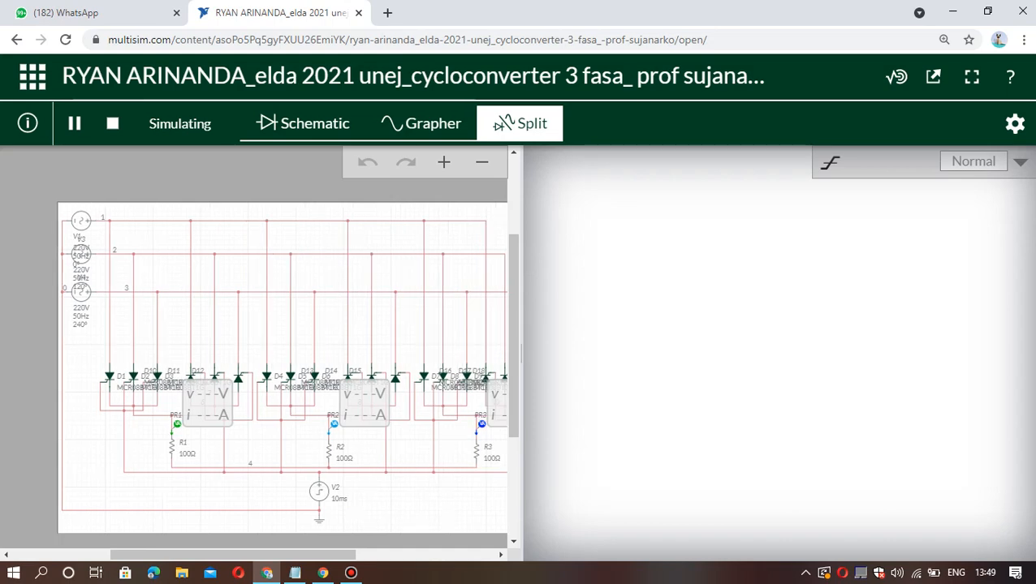
click(421, 123)
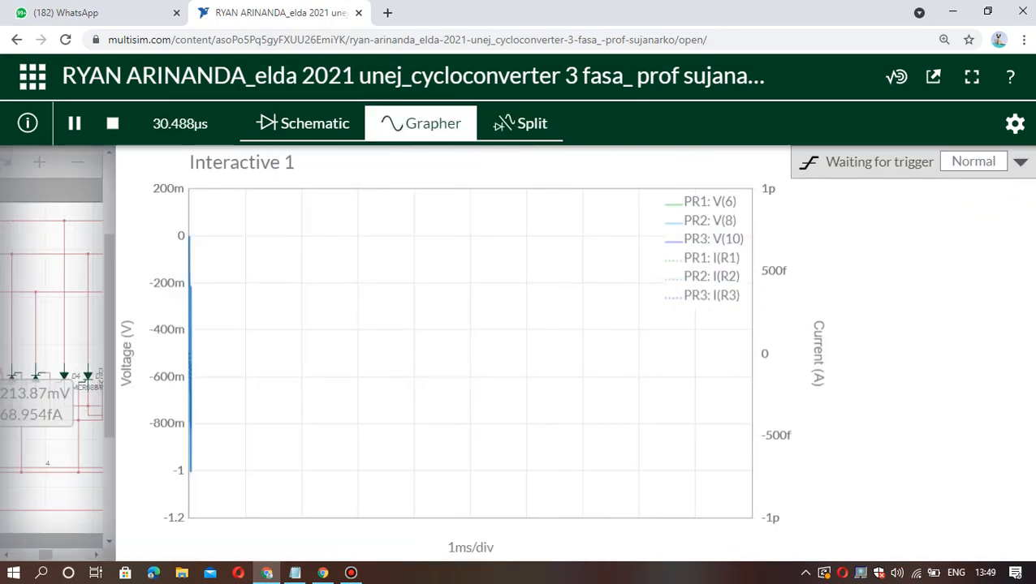
click(519, 123)
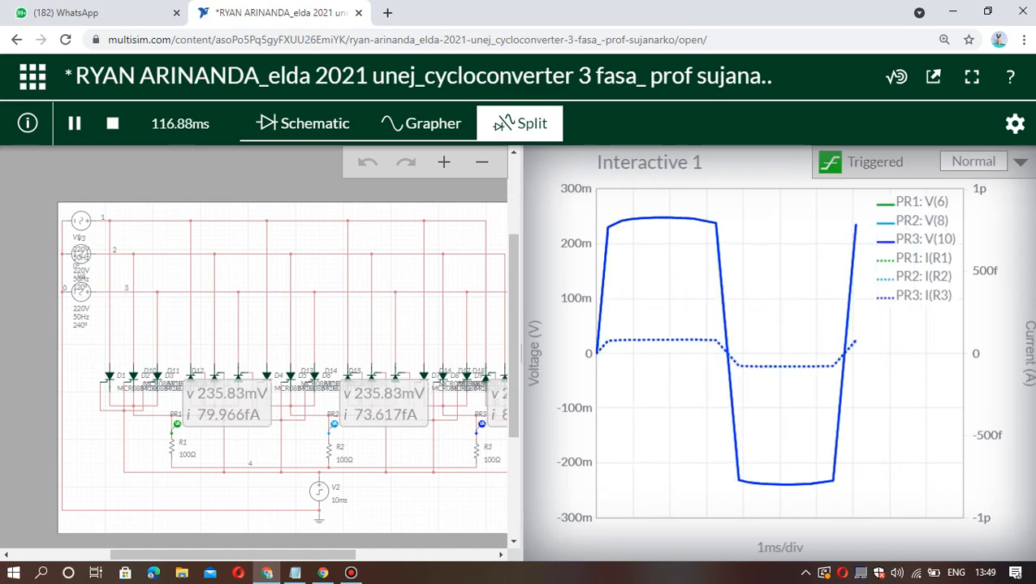
click(350, 573)
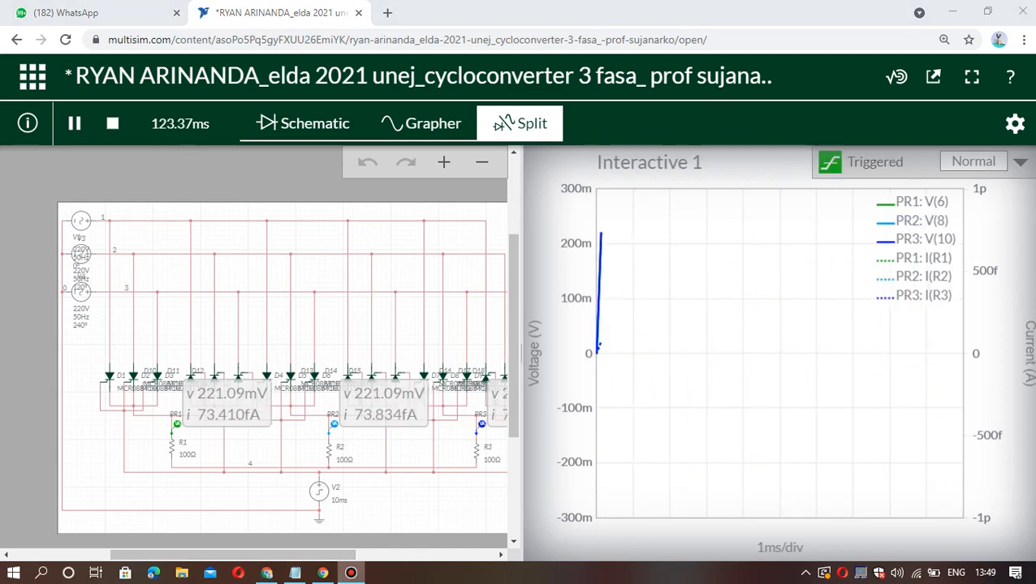